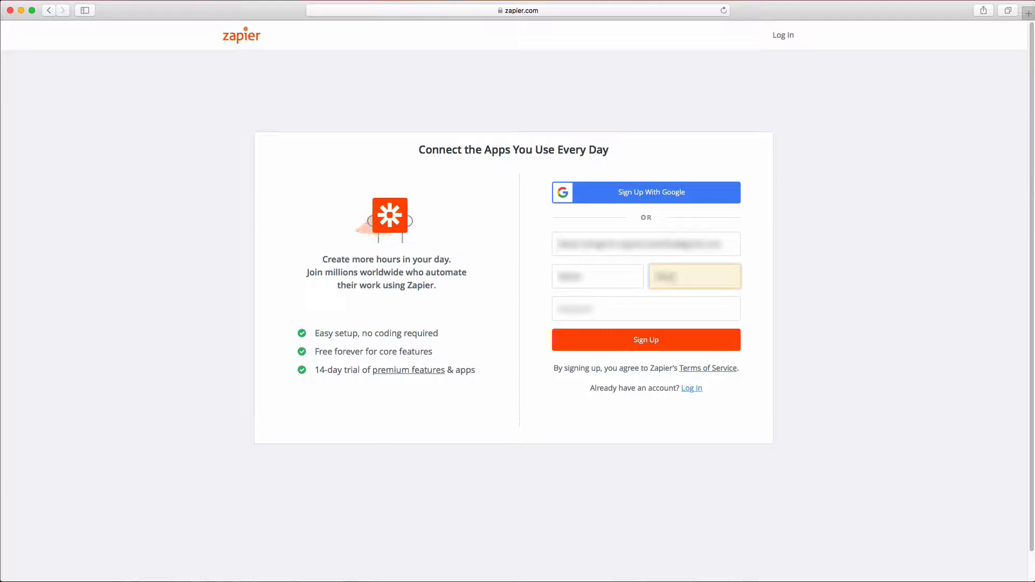
Step: Enter the account password, submit the sign-up form, and pass the 'I'm not a robot' check
{"action": "key", "text": "Tab"}
{"action": "type", "text": "••"}
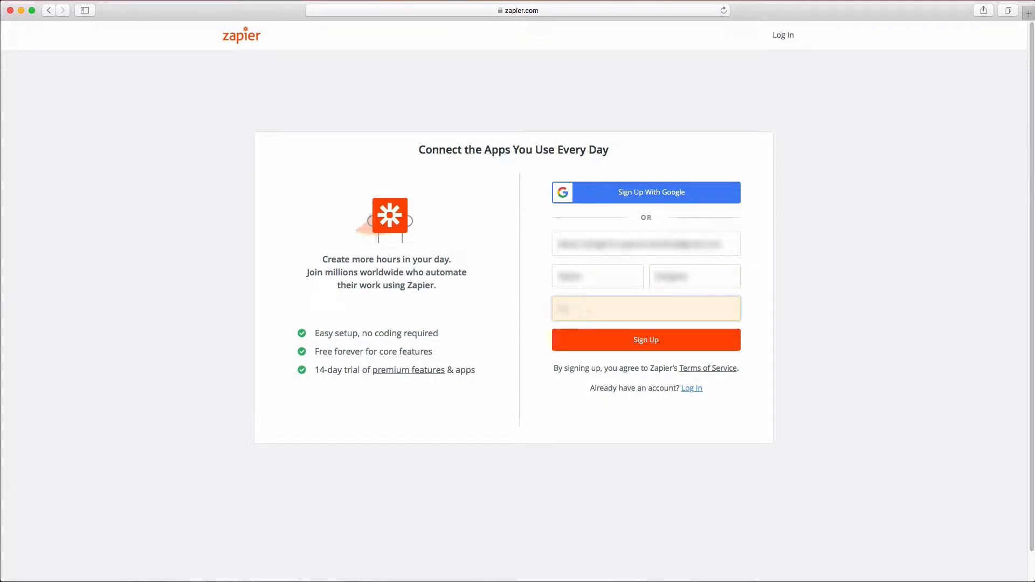
{"action": "type", "text": "•••"}
{"action": "left_click", "coordinate": [641, 339]}
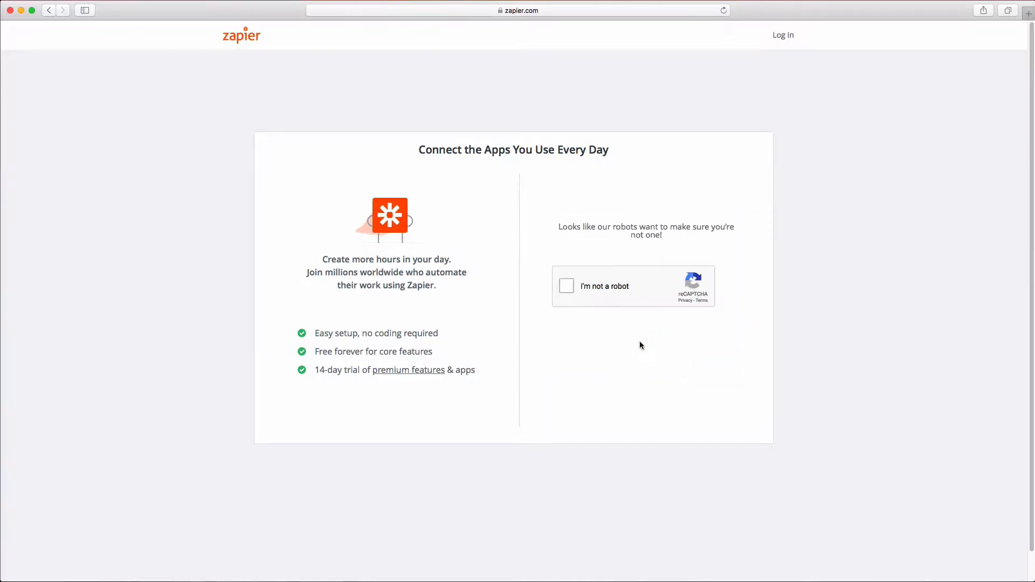
{"action": "left_click", "coordinate": [569, 286]}
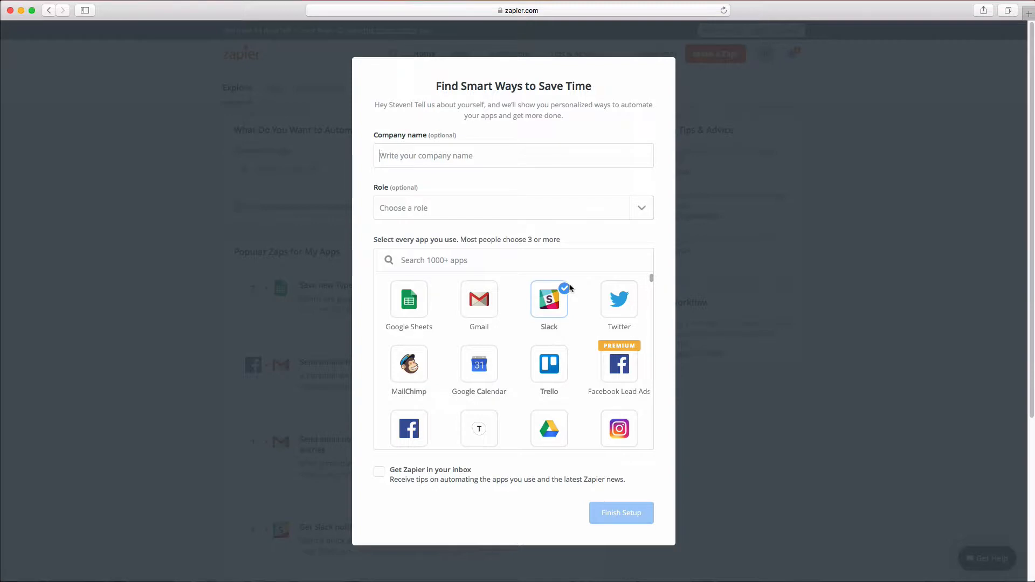
Step: Enter company 'Planning Pod', tick Gmail, Slack, MailChimp, Google Calendar and Google Drive, and finish setup
{"action": "left_click", "coordinate": [455, 156]}
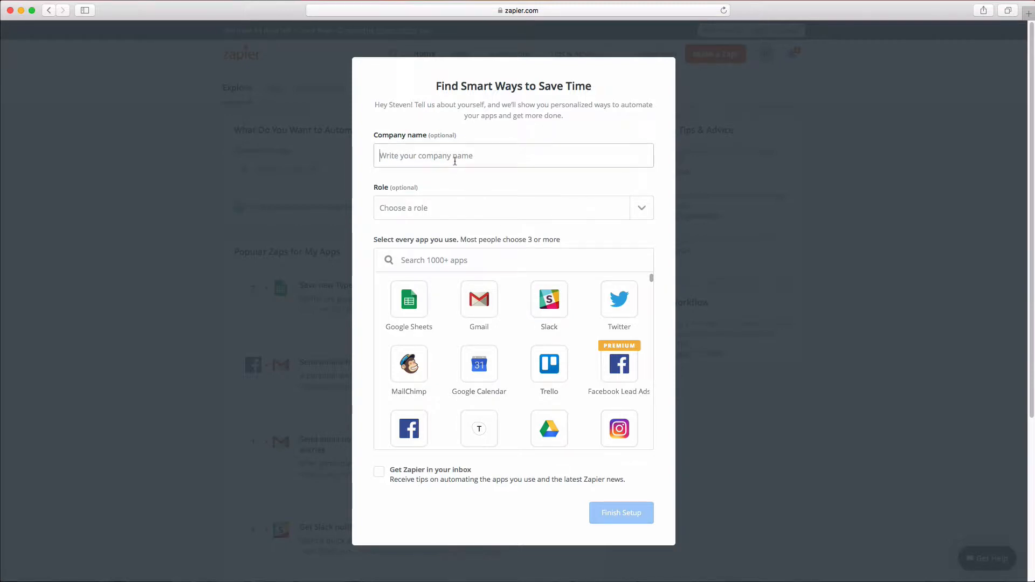
{"action": "type", "text": "Planning Pod"}
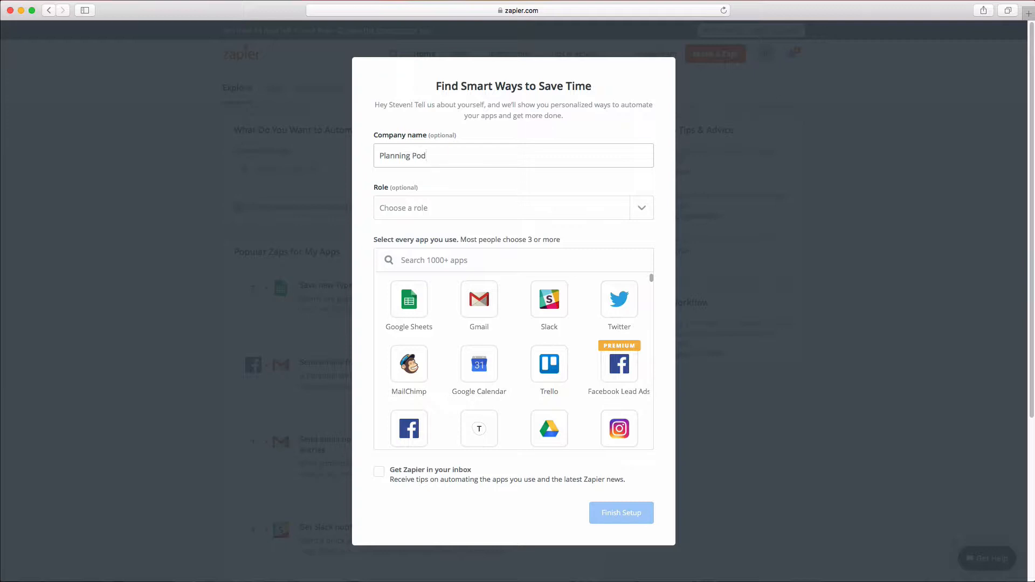
{"action": "left_click", "coordinate": [478, 297]}
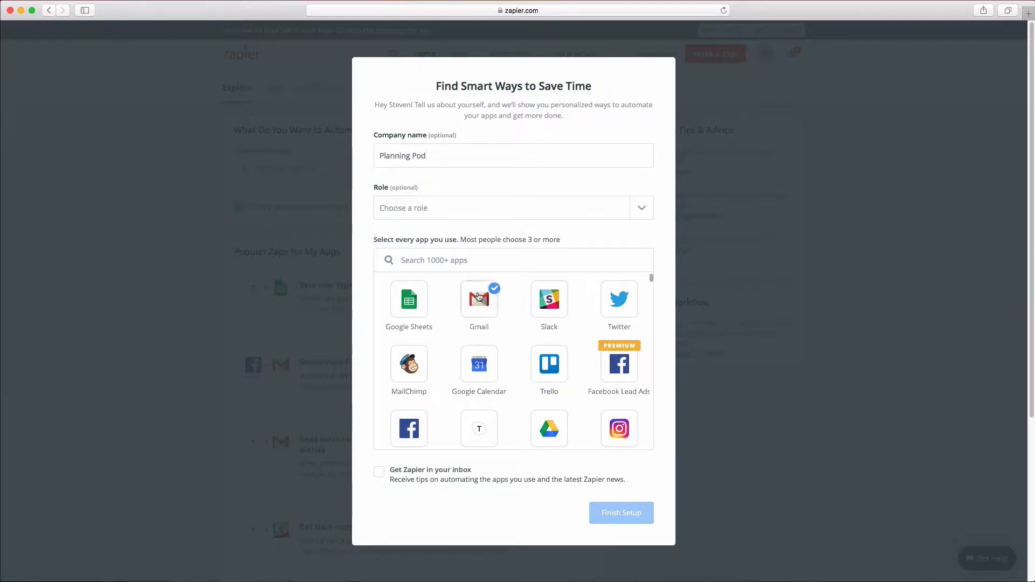
{"action": "left_click", "coordinate": [548, 300]}
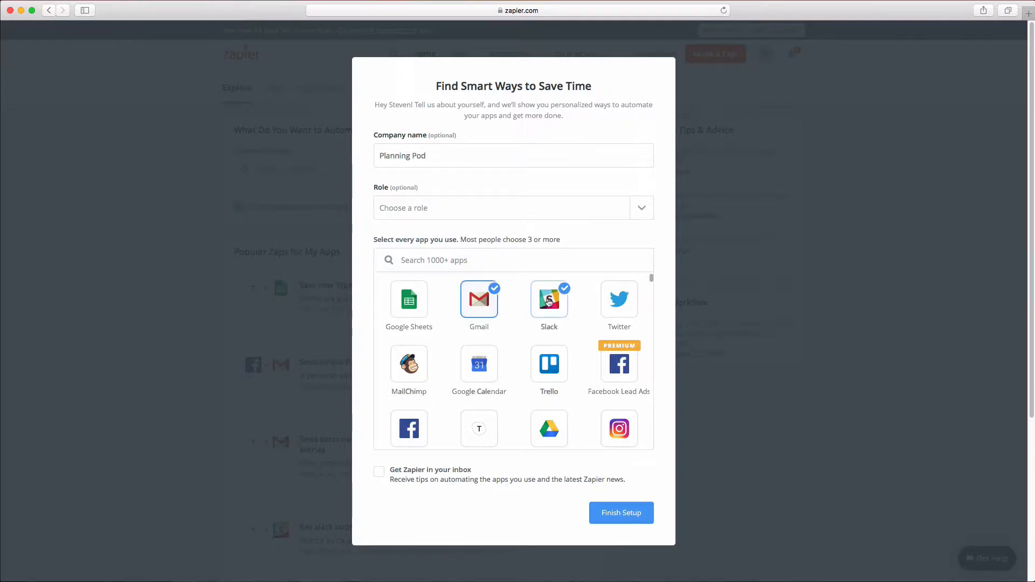
{"action": "scroll", "coordinate": [553, 347], "scroll_direction": "down", "scroll_amount": 2}
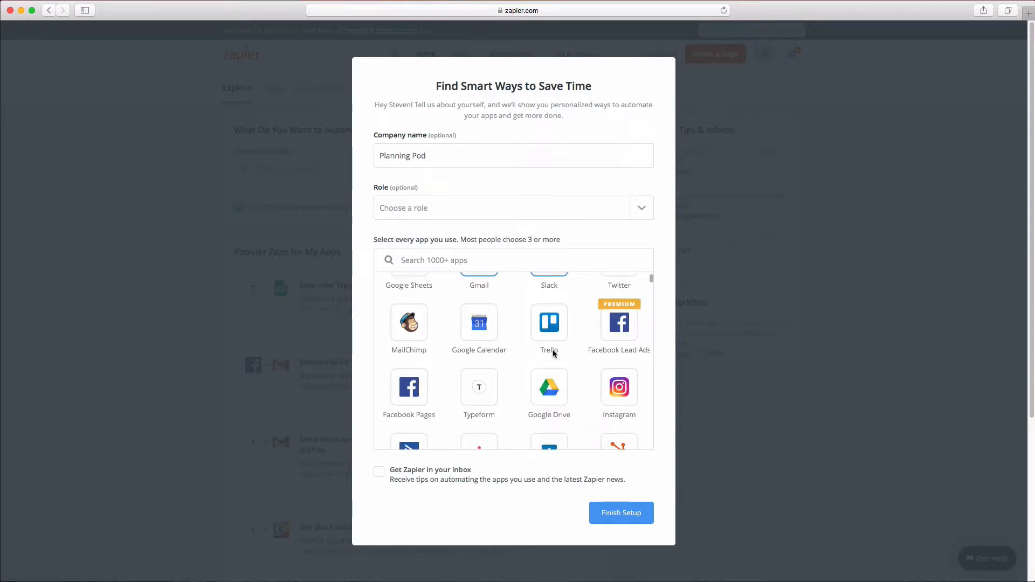
{"action": "left_click", "coordinate": [409, 326]}
{"action": "left_click", "coordinate": [477, 330]}
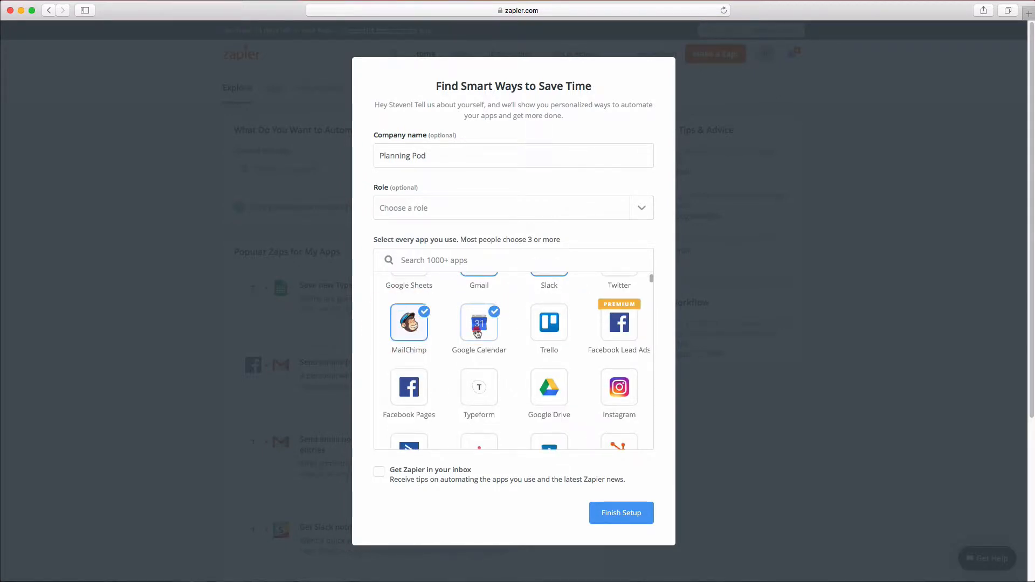
{"action": "left_click", "coordinate": [548, 386]}
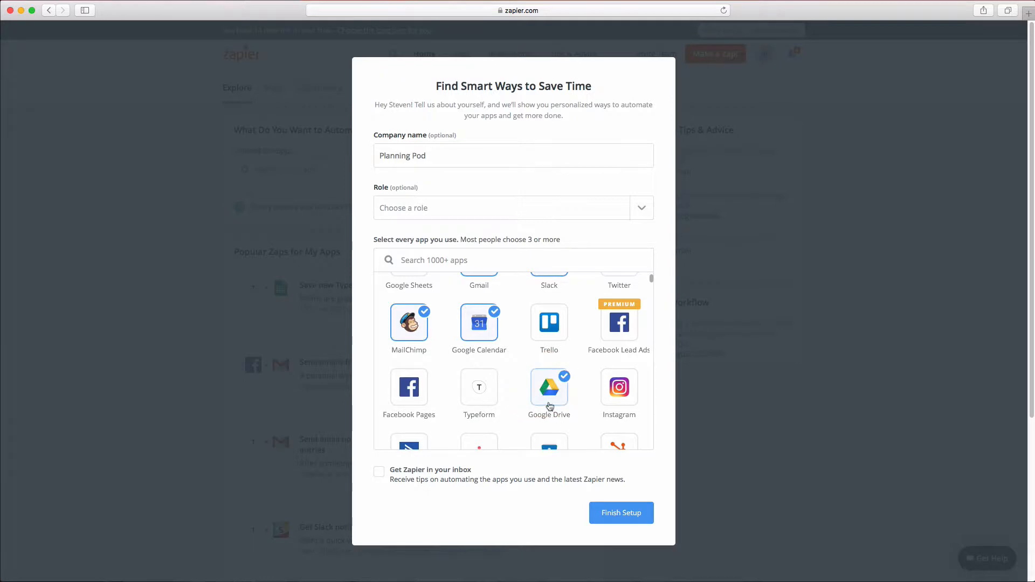
{"action": "left_click", "coordinate": [618, 512]}
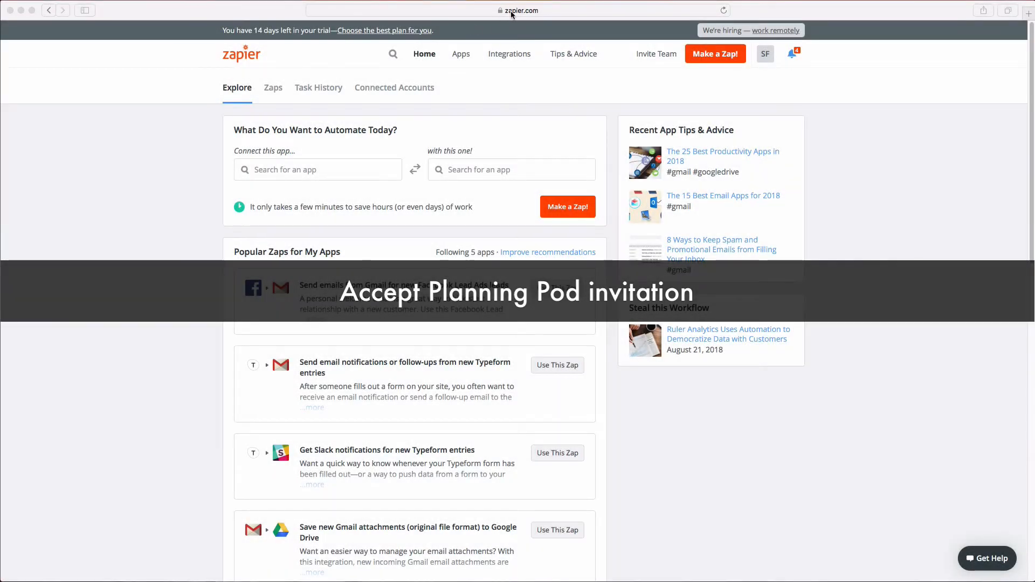
Step: Load the pasted Planning Pod public-invite link and accept the invitation
{"action": "left_click", "coordinate": [512, 11]}
{"action": "right_click", "coordinate": [511, 11]}
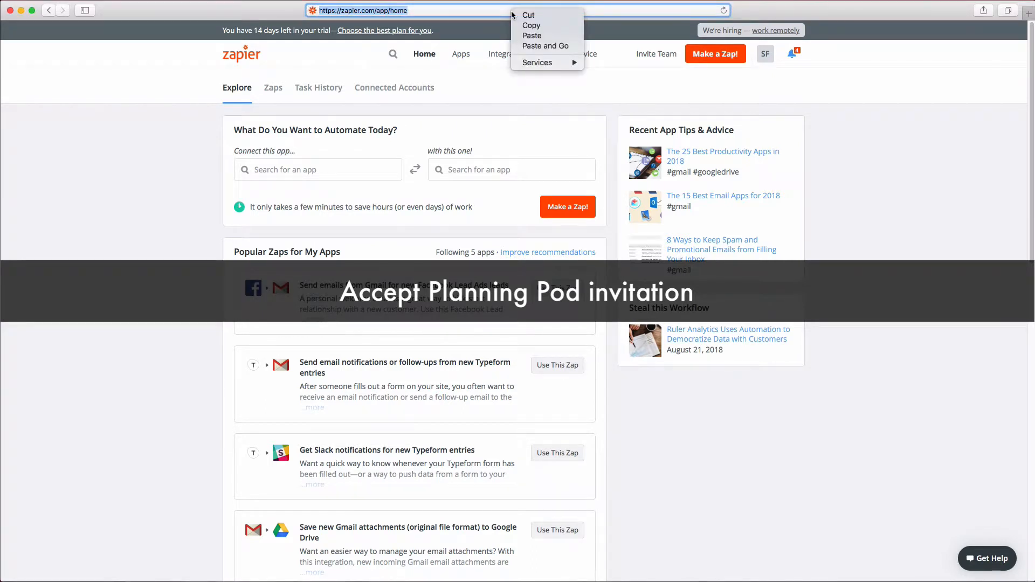
{"action": "left_click", "coordinate": [526, 36]}
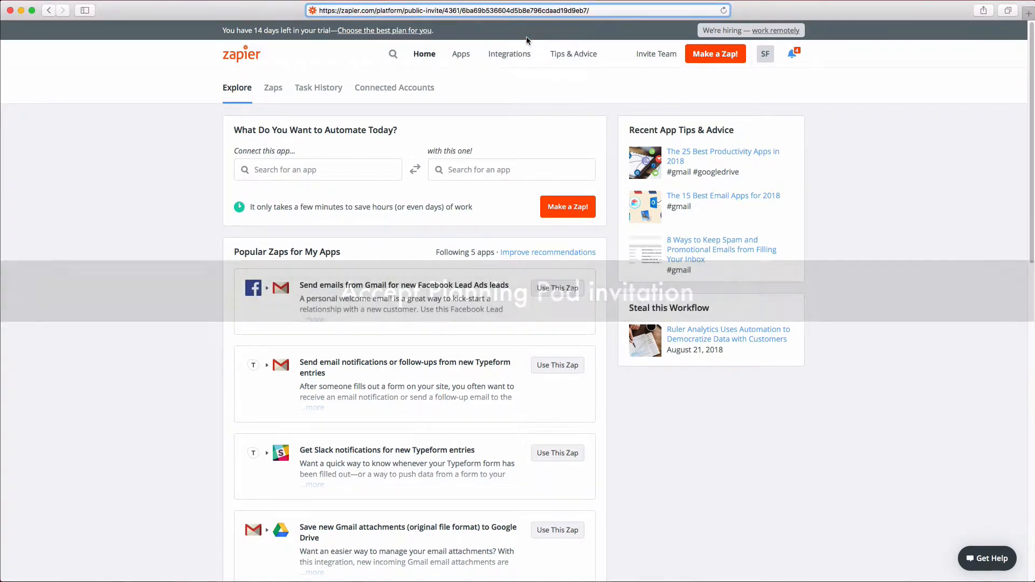
{"action": "key", "text": "Return"}
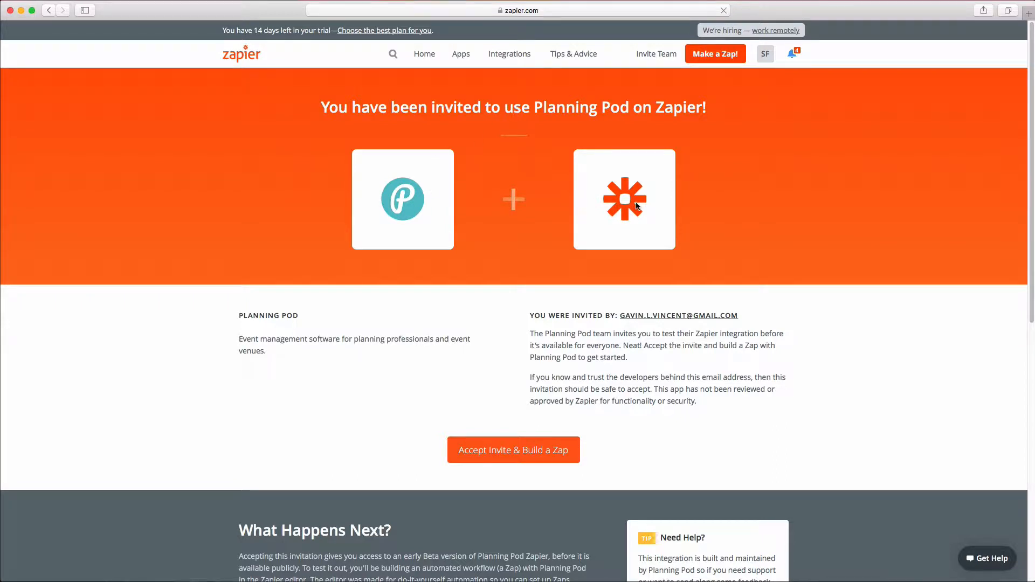
{"action": "left_click", "coordinate": [524, 450]}
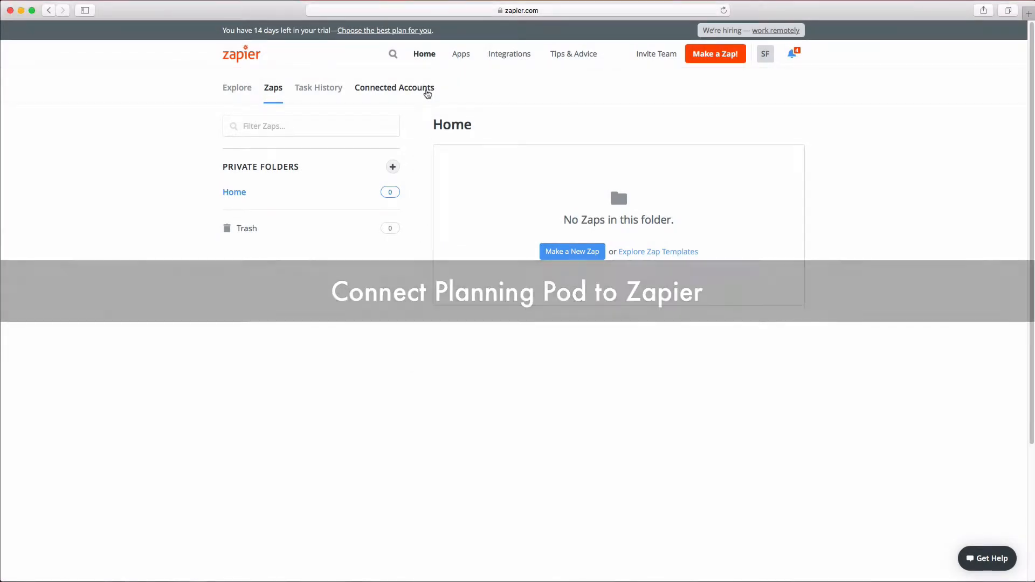
Step: Search Connected Accounts for 'planning' and start a Planning Pod connection
{"action": "left_click", "coordinate": [427, 92]}
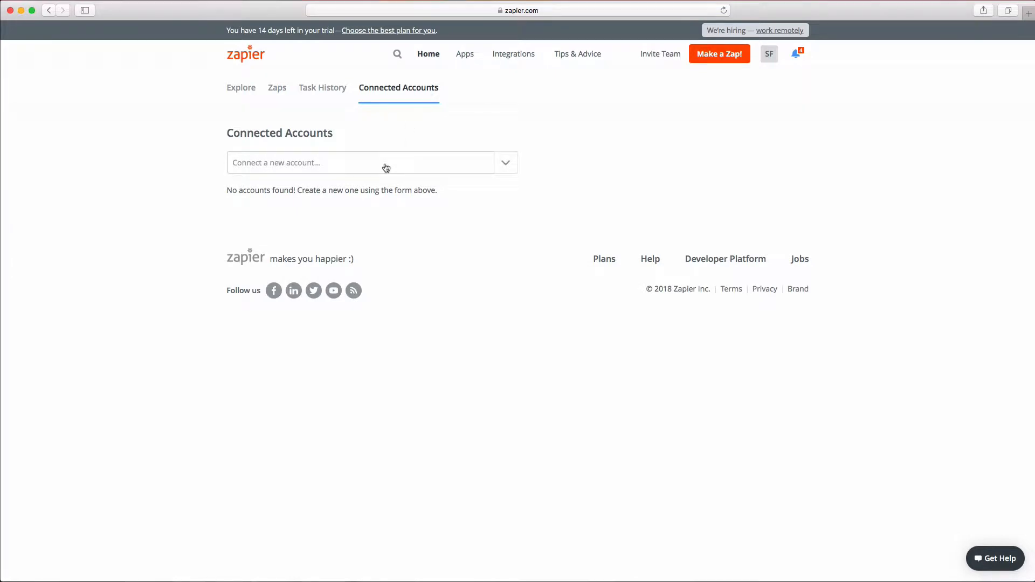
{"action": "type", "text": "planning"}
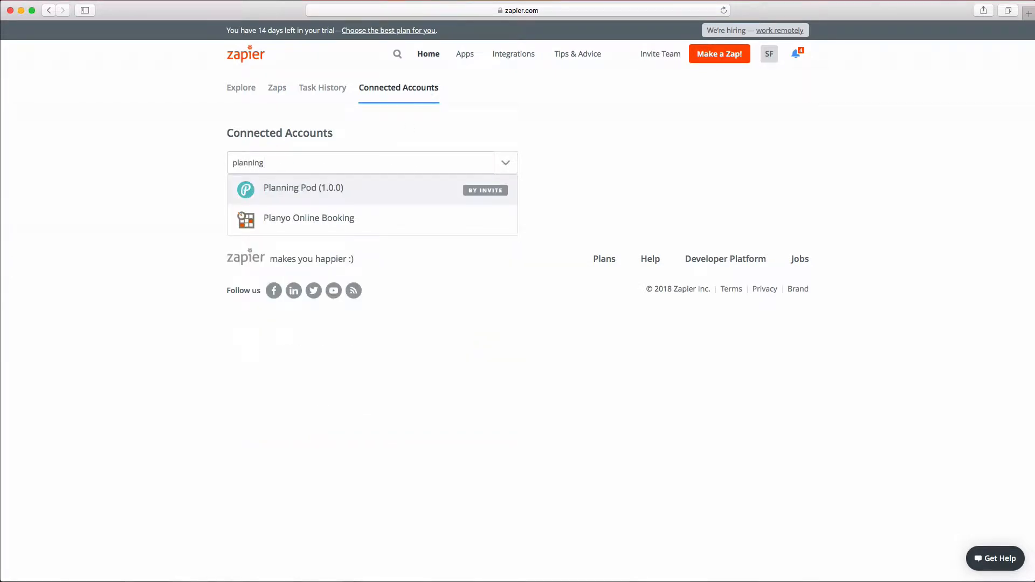
{"action": "left_click", "coordinate": [376, 189]}
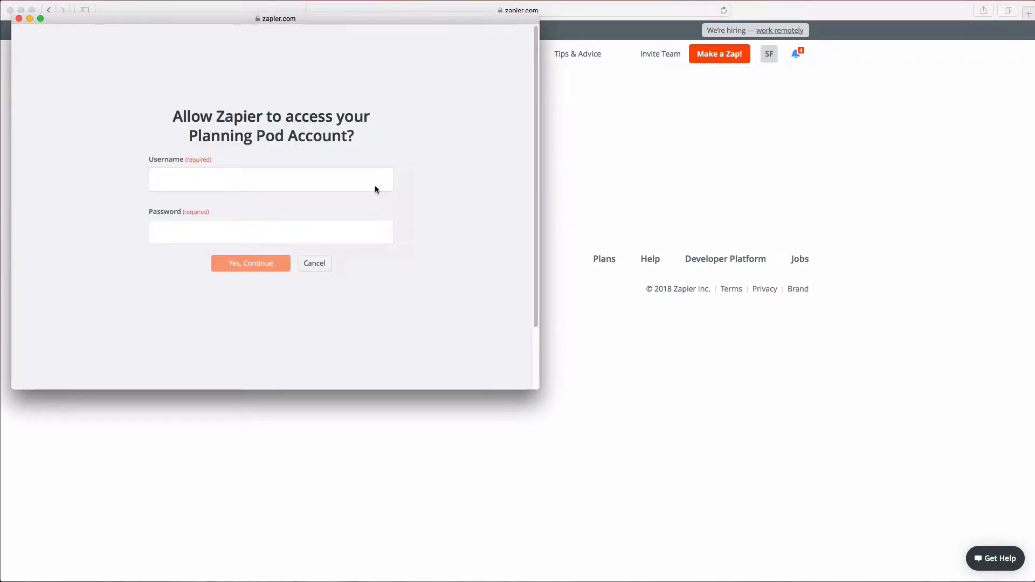
Step: Enter the Planning Pod account's e-mail username and password, then authorize access
{"action": "left_click", "coordinate": [376, 188]}
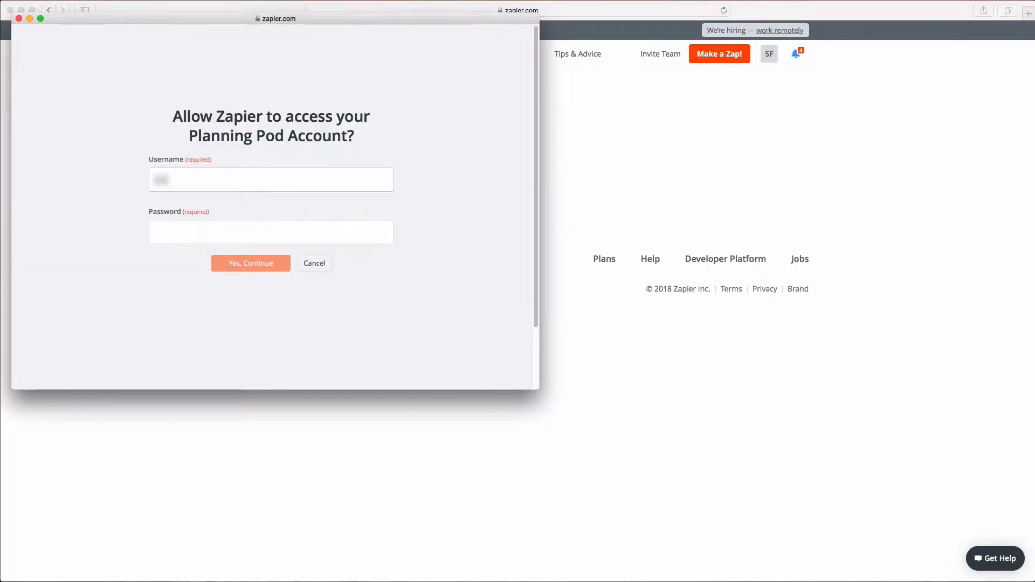
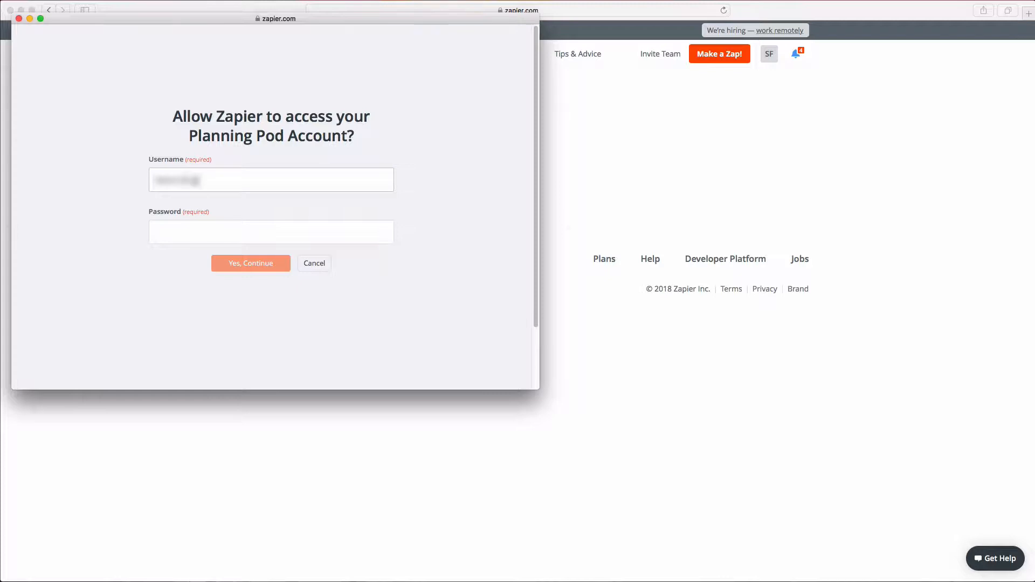
{"action": "key", "text": "Tab"}
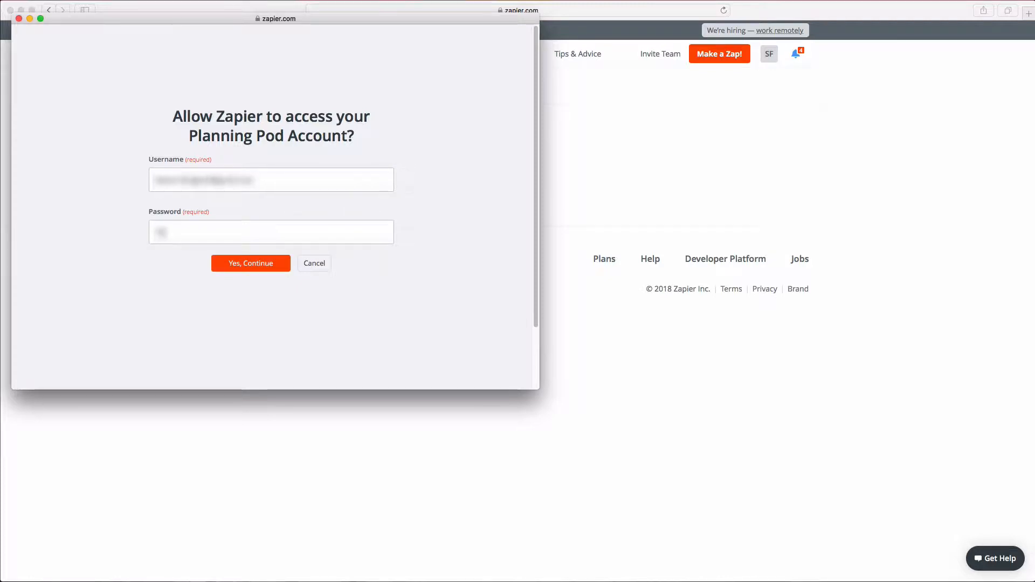
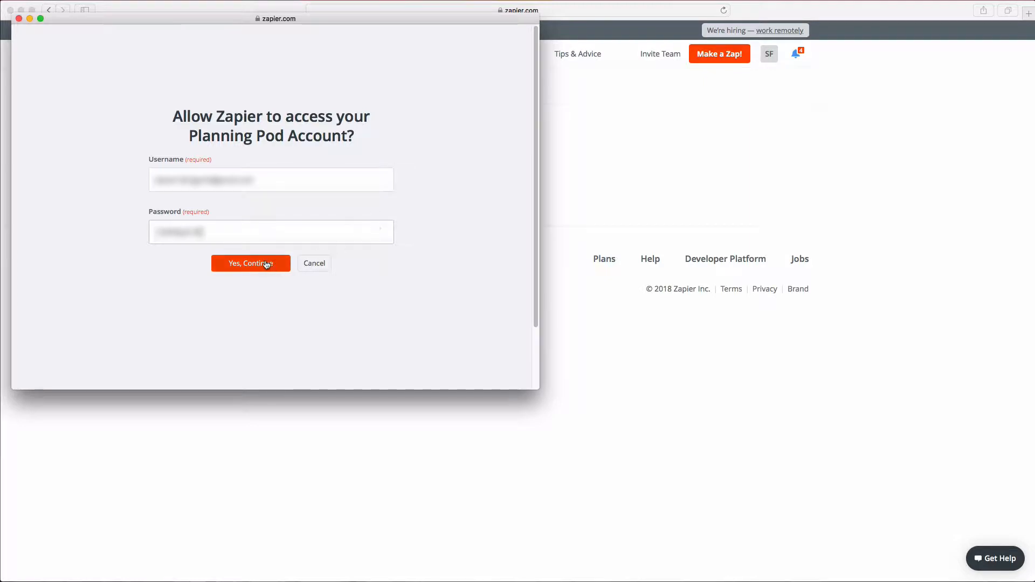
{"action": "left_click", "coordinate": [264, 263]}
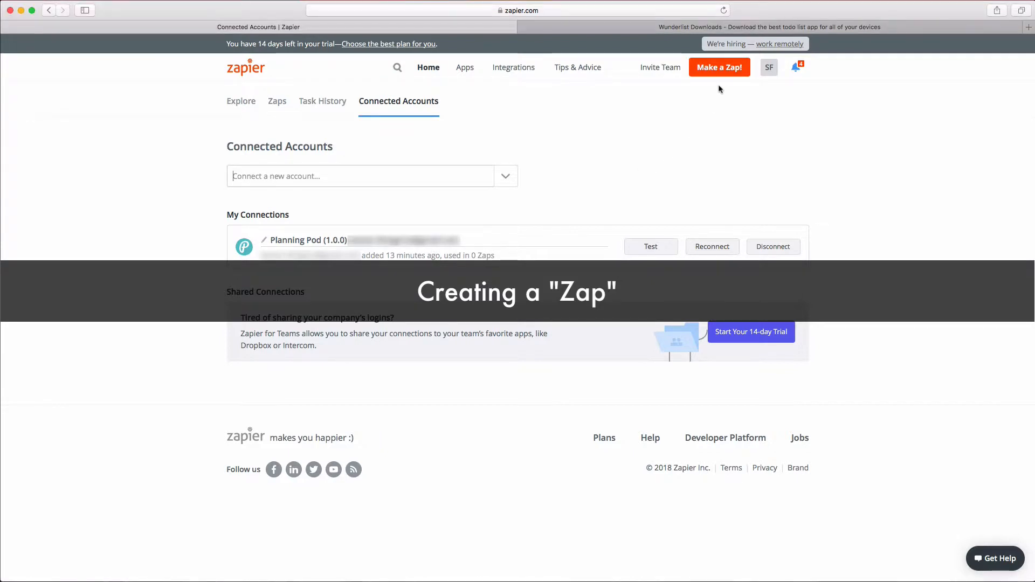
Step: Create a new zap with the Planning Pod New To-Do trigger and test the Planning Pod account
{"action": "left_click", "coordinate": [724, 69]}
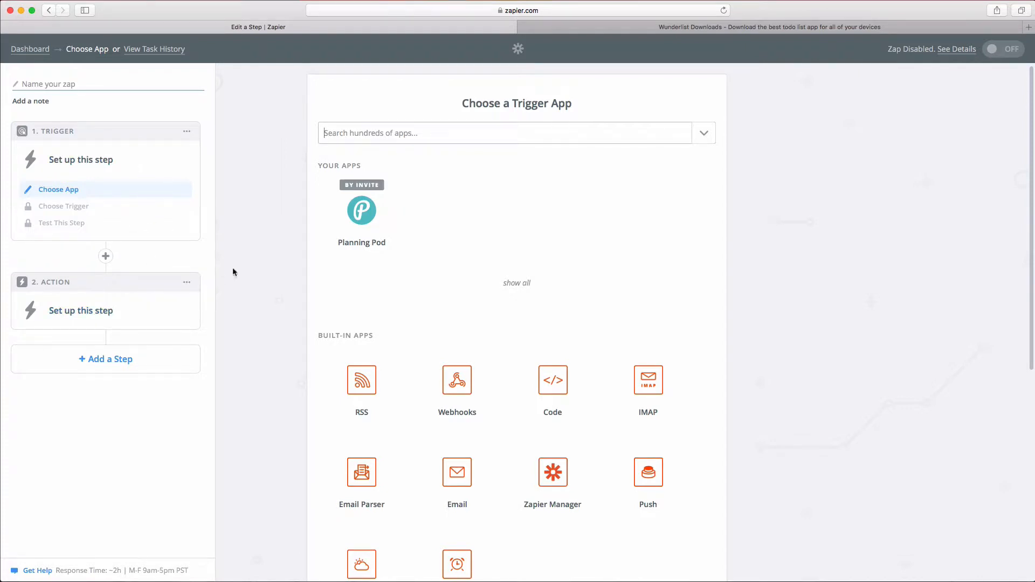
{"action": "left_click", "coordinate": [376, 215]}
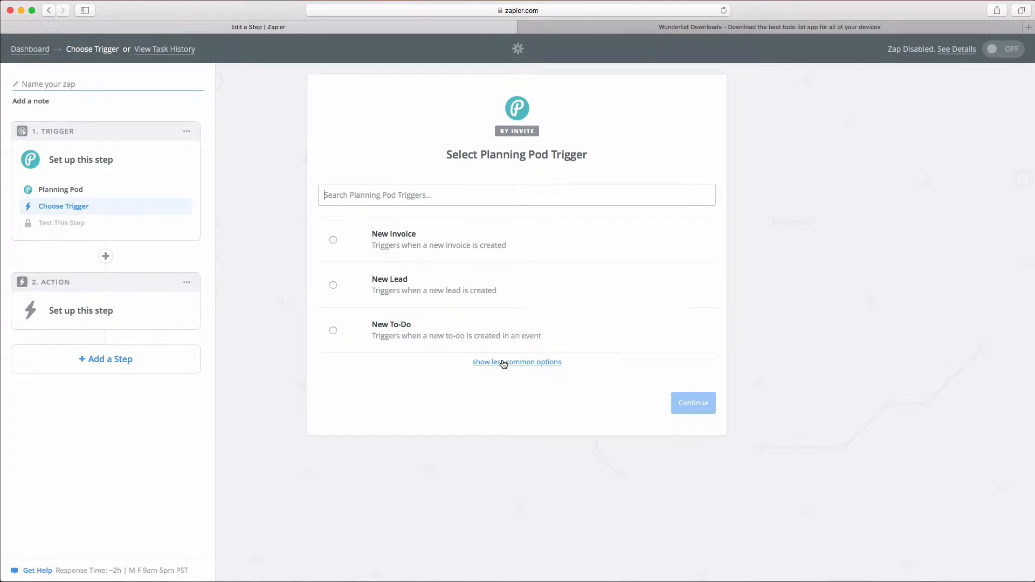
{"action": "left_click", "coordinate": [434, 333]}
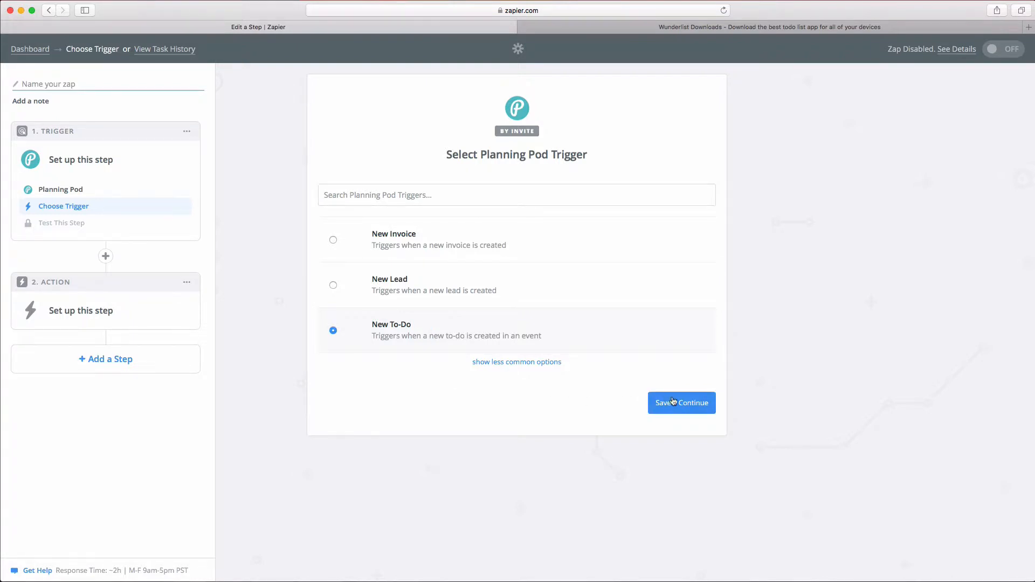
{"action": "left_click", "coordinate": [674, 402]}
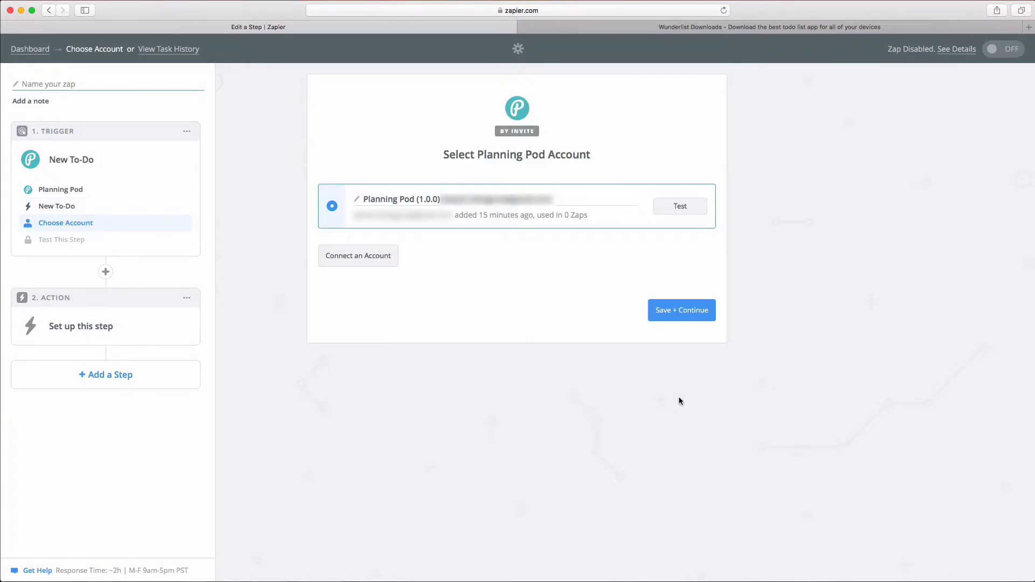
{"action": "left_click", "coordinate": [687, 207]}
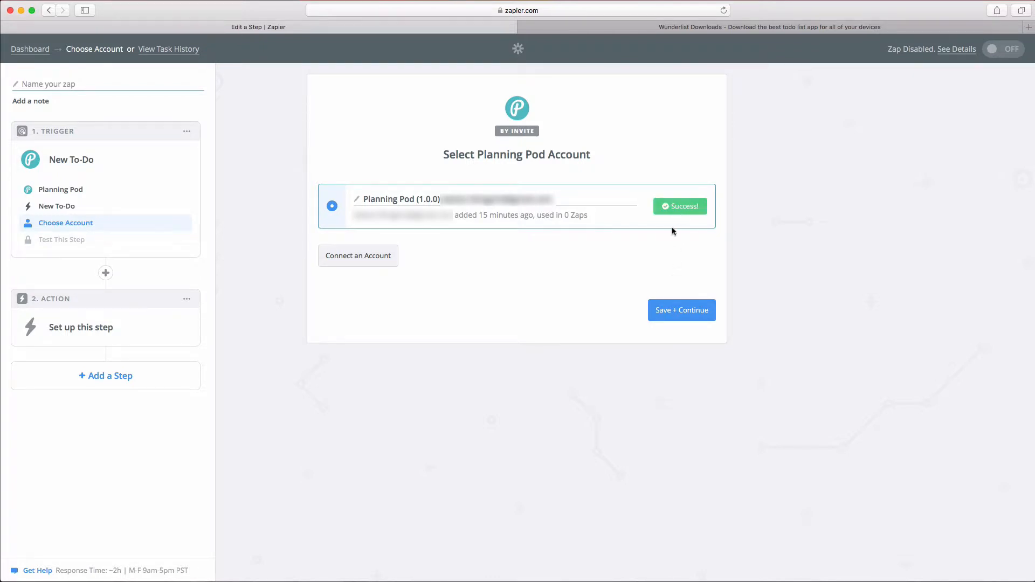
{"action": "left_click", "coordinate": [693, 313]}
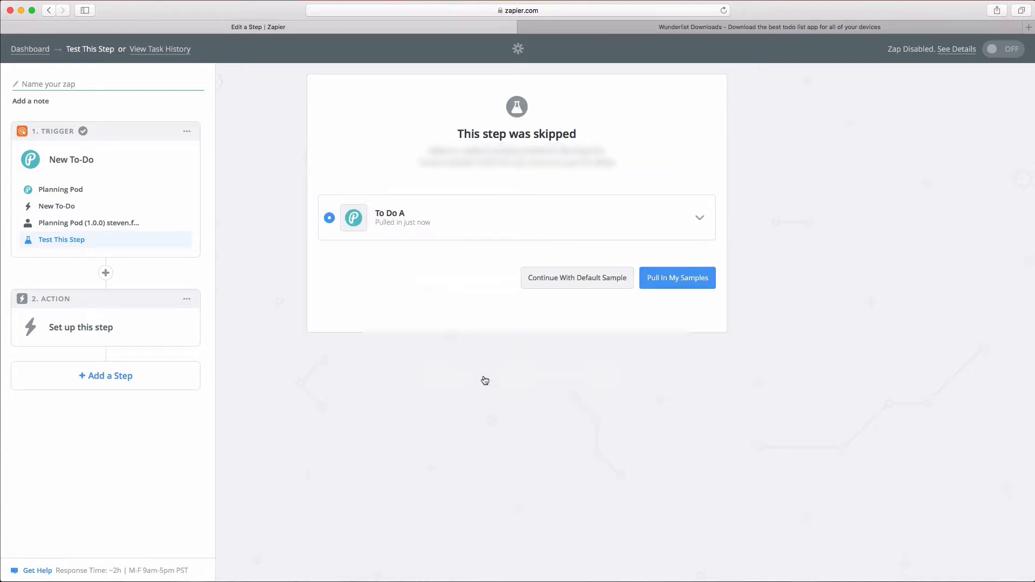
Step: Continue the trigger test with the default sample data
{"action": "left_click", "coordinate": [588, 283]}
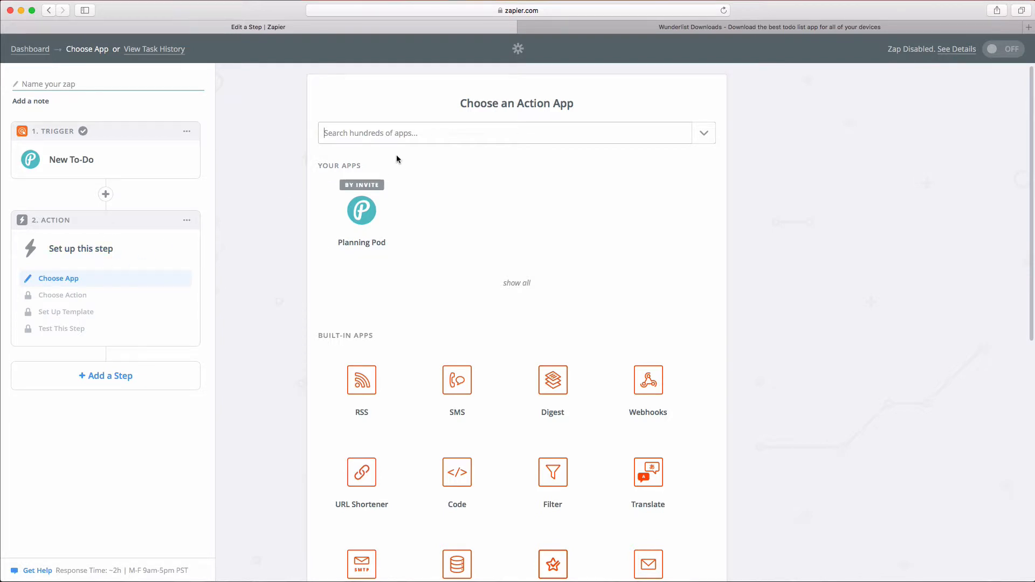
Step: Search 'wunder' and set the action to Wunderlist's Create Task
{"action": "type", "text": "wunder"}
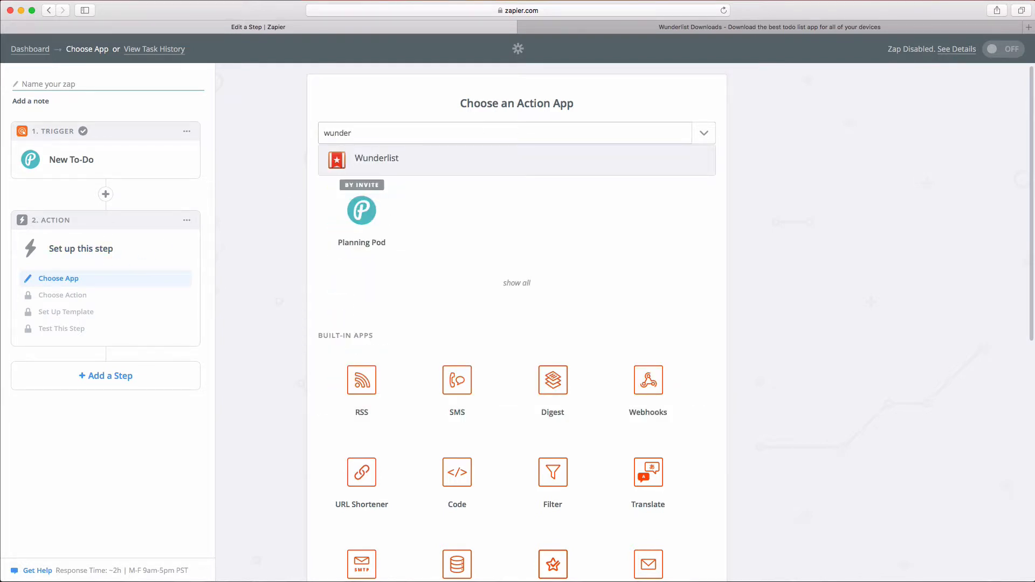
{"action": "left_click", "coordinate": [371, 162]}
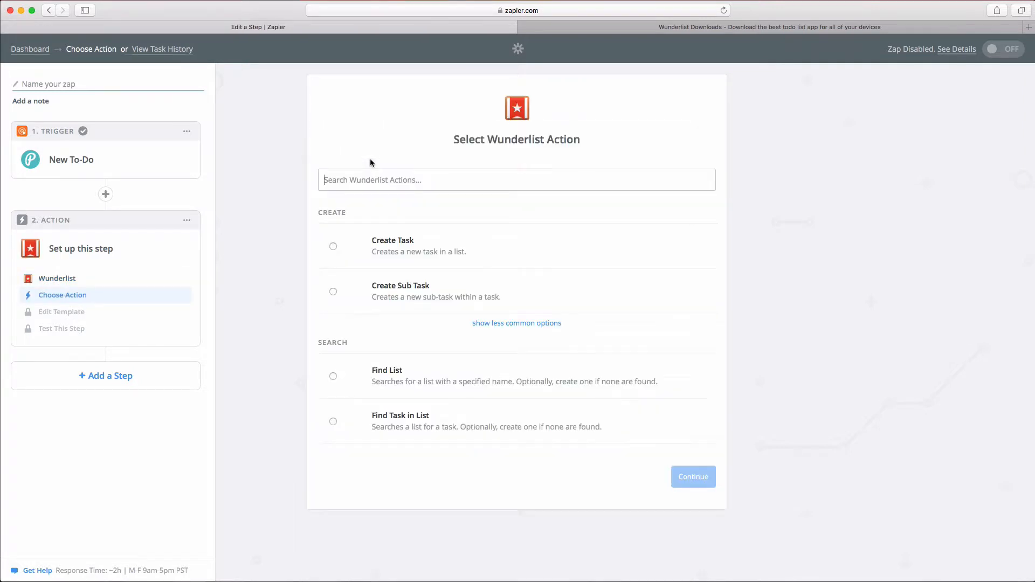
{"action": "left_click", "coordinate": [390, 247]}
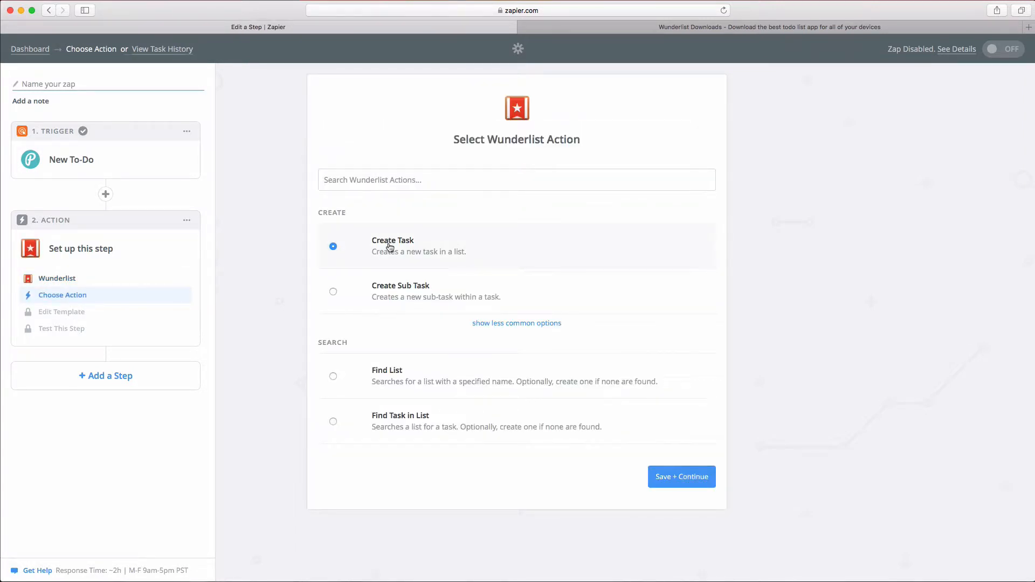
{"action": "left_click", "coordinate": [691, 476]}
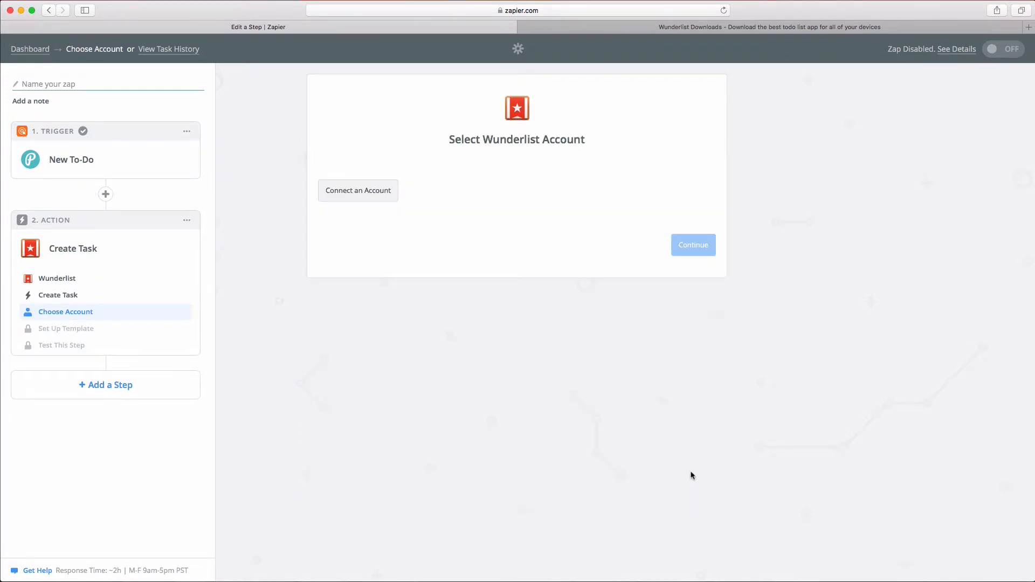
Step: Sign in with the Wunderlist account's e-mail and password, then authorize Zapier
{"action": "left_click", "coordinate": [375, 192]}
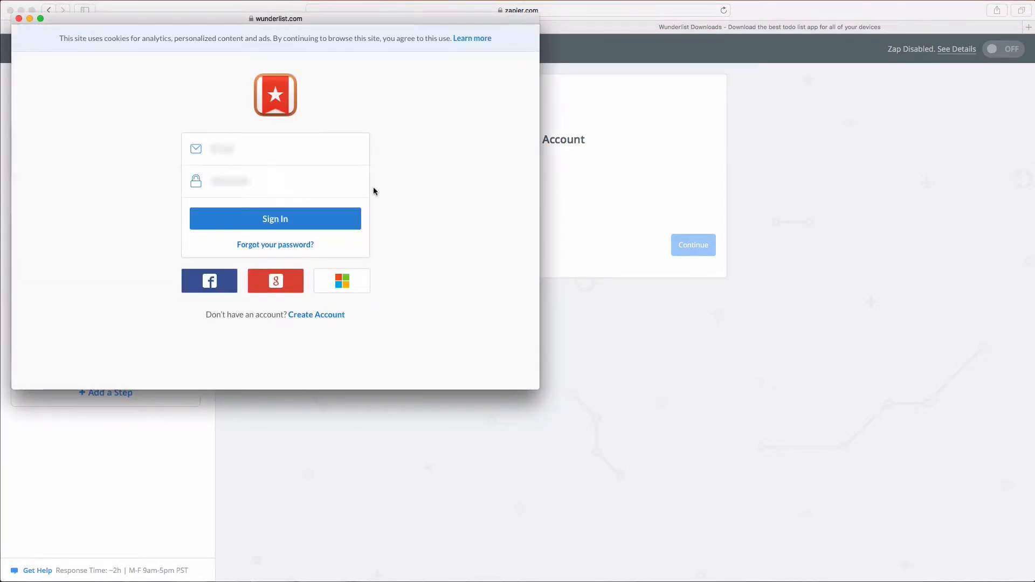
{"action": "type", "text": "••••••••••••••"}
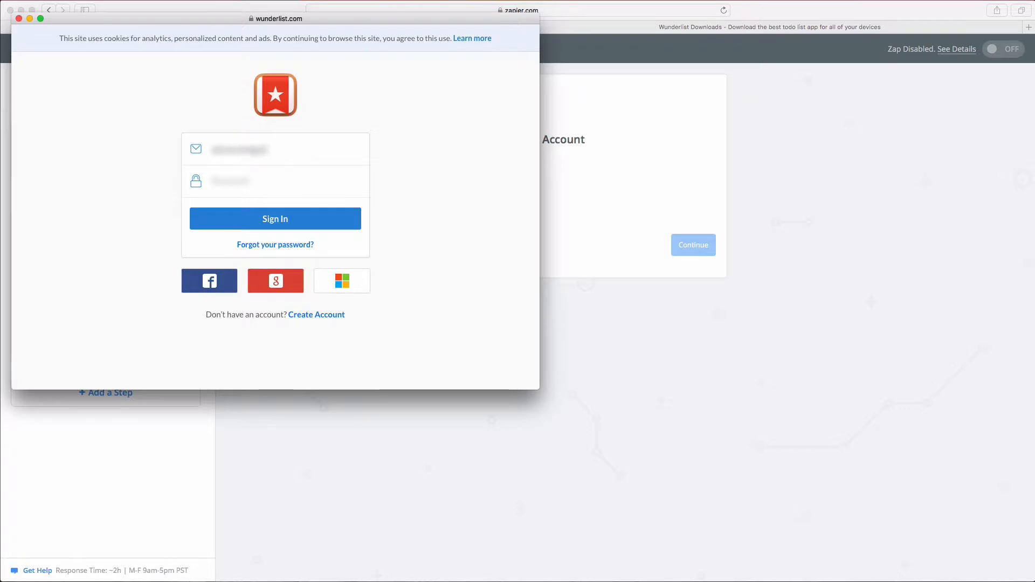
{"action": "type", "text": "•••••••••••••••••••••••"}
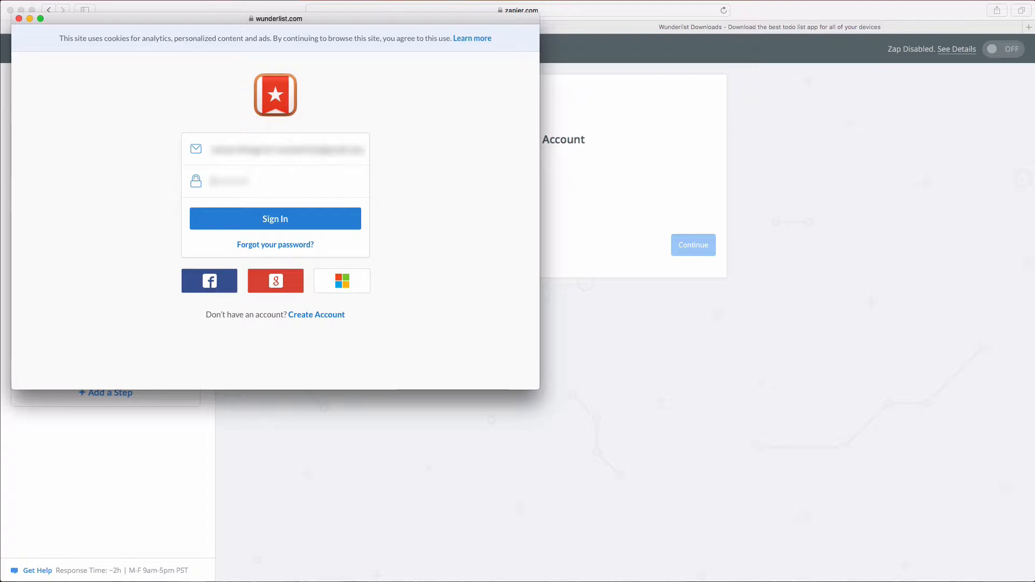
{"action": "key", "text": "Tab"}
{"action": "type", "text": "•••••••••••"}
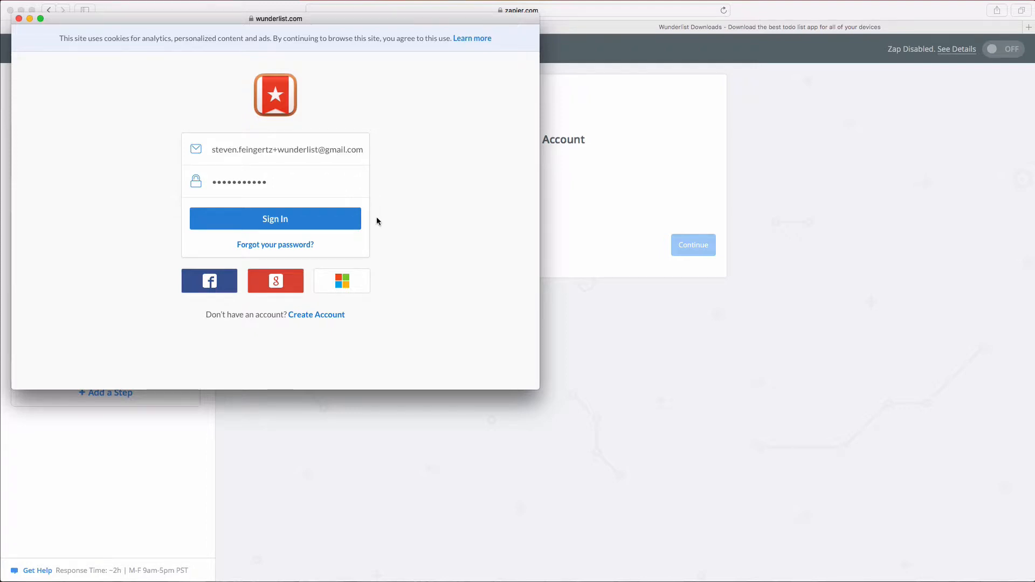
{"action": "left_click", "coordinate": [353, 221]}
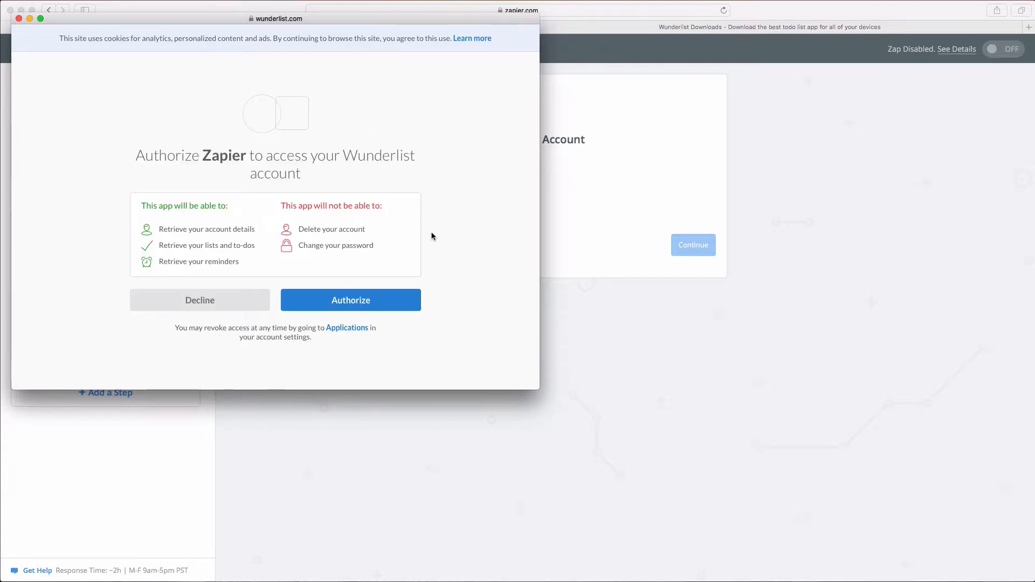
{"action": "left_click", "coordinate": [364, 302]}
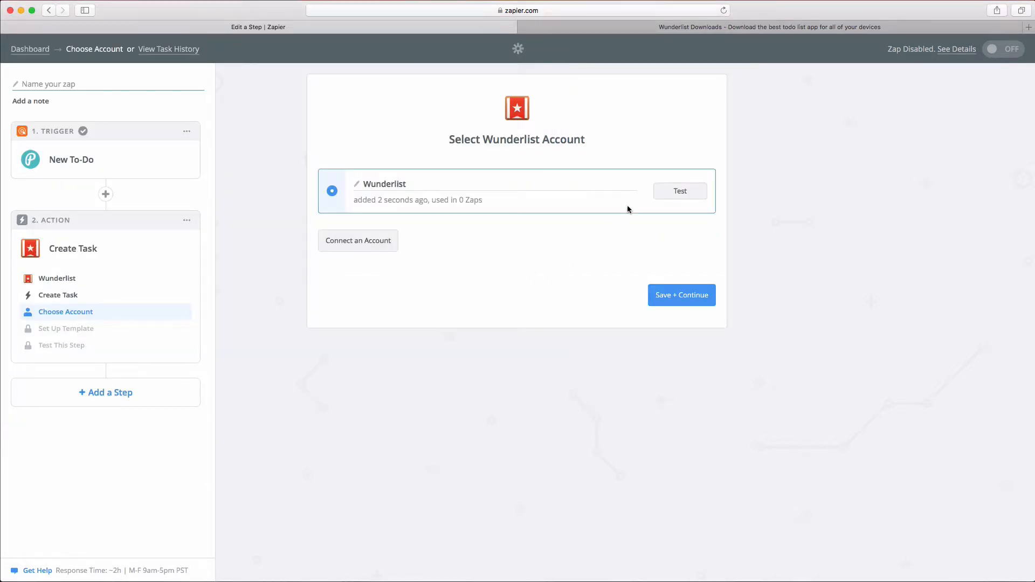
Step: Test the Wunderlist account connection successfully and continue to the task template
{"action": "left_click", "coordinate": [681, 193]}
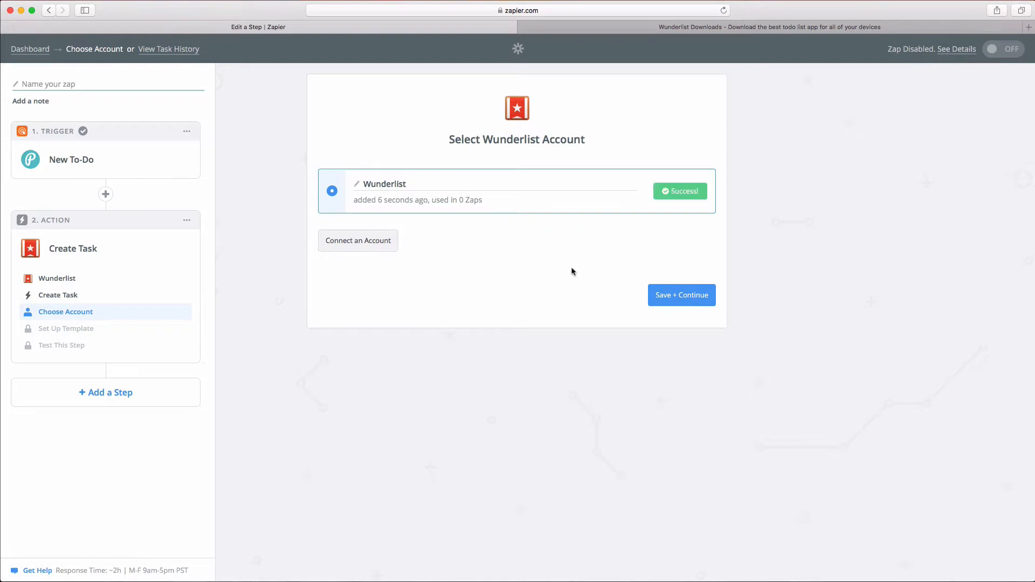
{"action": "left_click", "coordinate": [691, 299]}
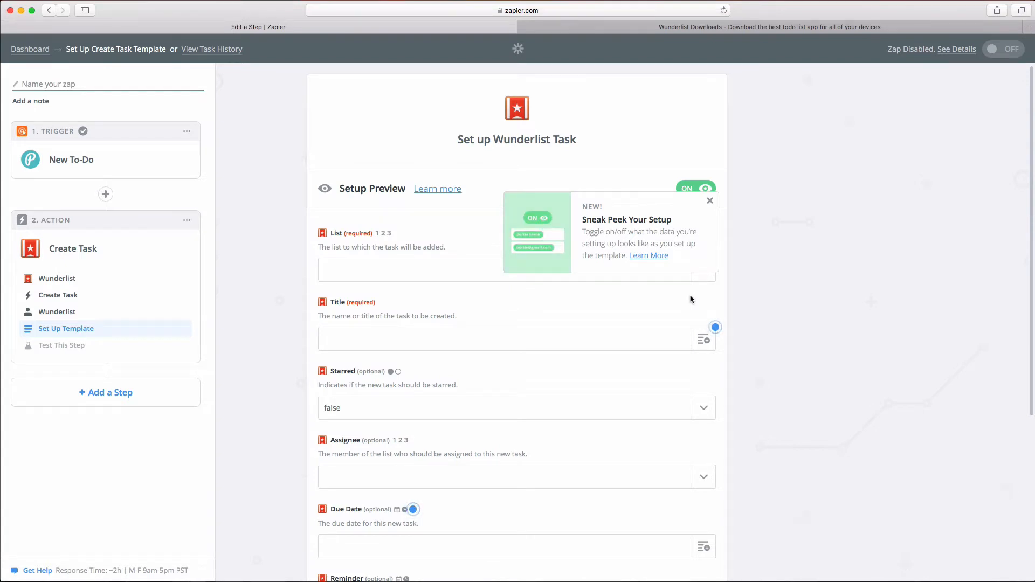
Step: Dismiss the Sneak Peek tip and set the List field to 'To-Do's from Planning Pod'
{"action": "left_click", "coordinate": [710, 201]}
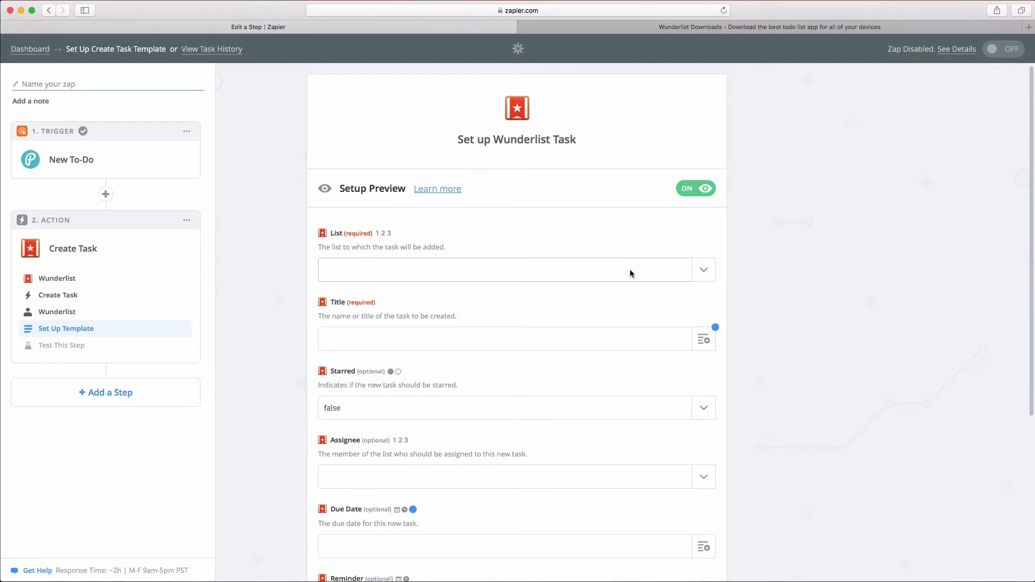
{"action": "left_click", "coordinate": [704, 270]}
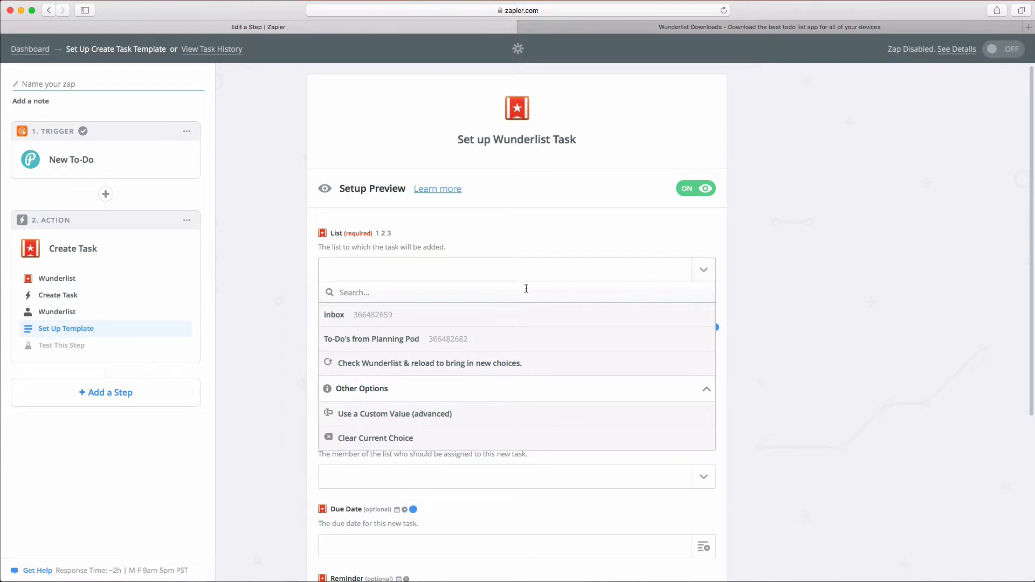
{"action": "left_click", "coordinate": [449, 338]}
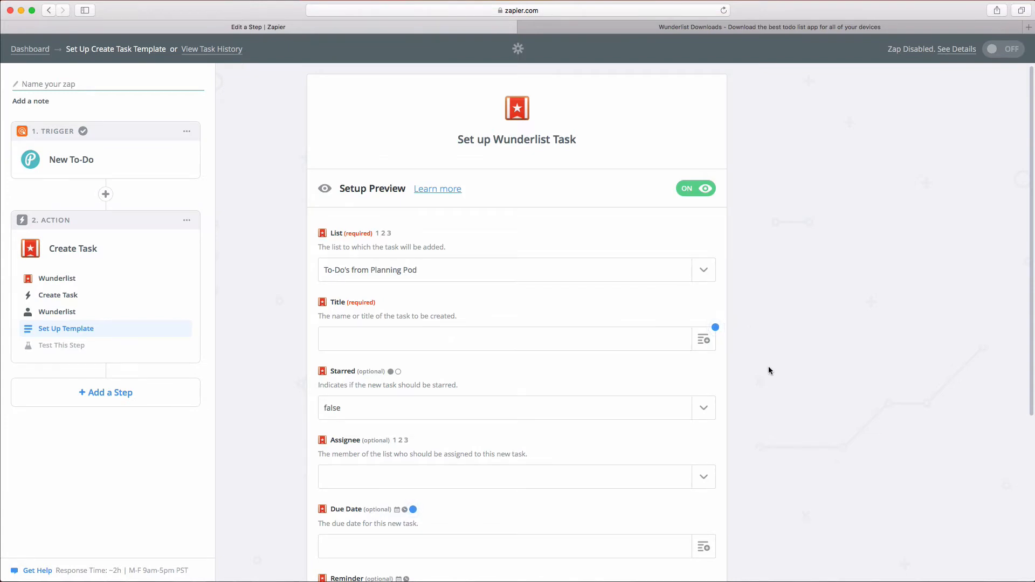
{"action": "scroll", "coordinate": [769, 367], "scroll_direction": "down", "scroll_amount": 2}
{"action": "scroll", "coordinate": [768, 367], "scroll_direction": "down", "scroll_amount": 2}
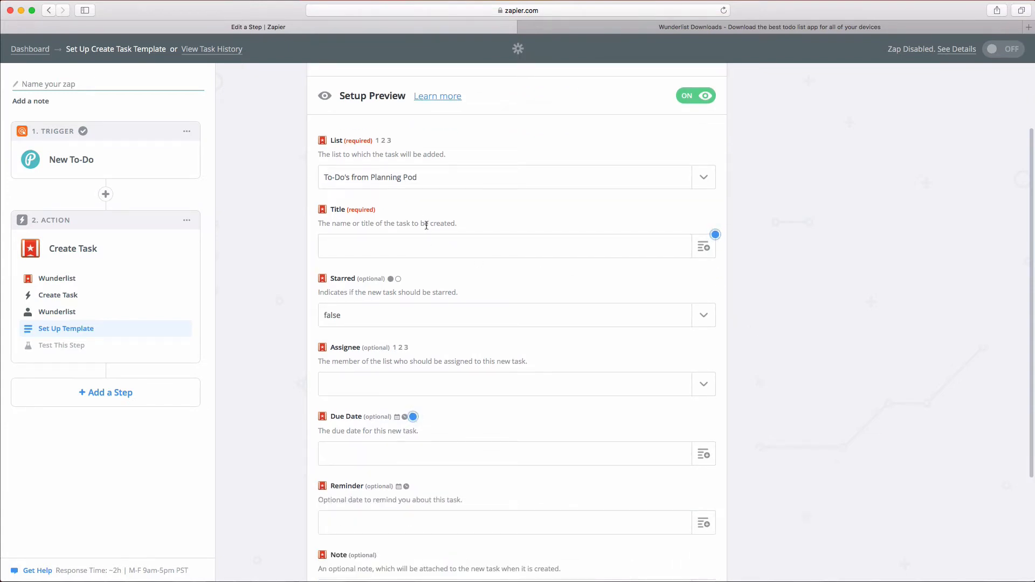
Step: Map the Wunderlist task Title to the Planning Pod to-do's name
{"action": "left_click", "coordinate": [706, 247]}
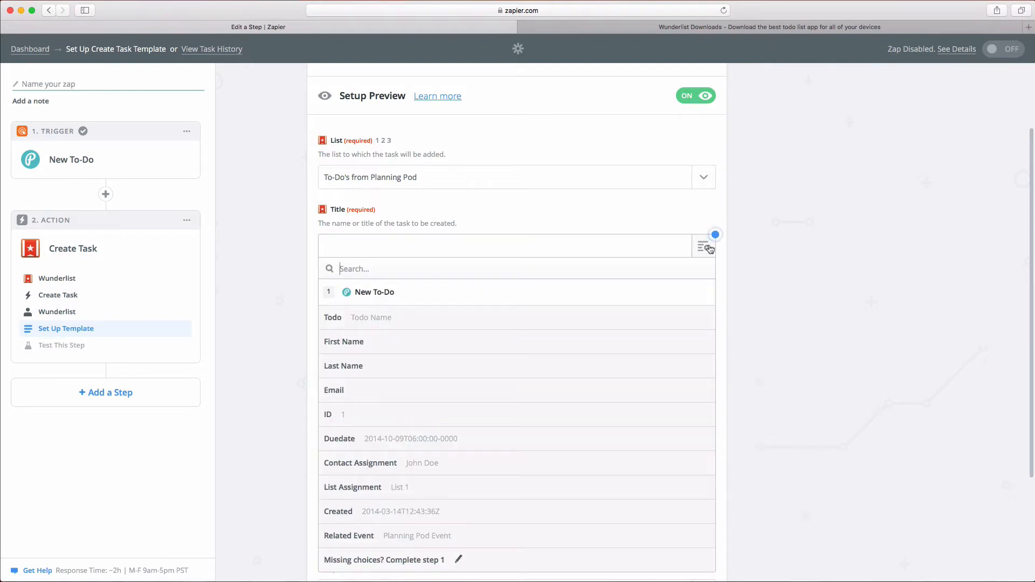
{"action": "left_click", "coordinate": [358, 317]}
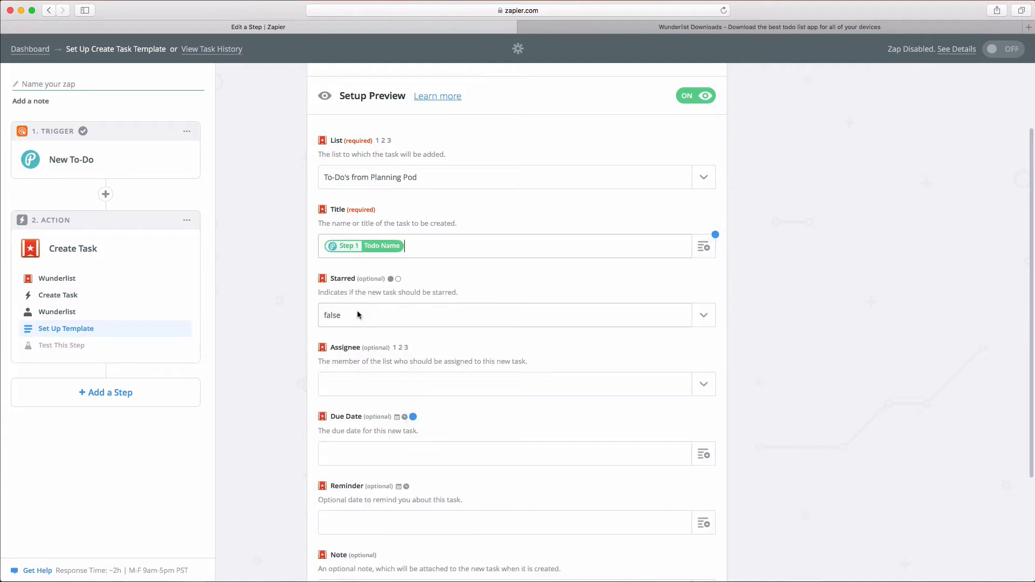
{"action": "scroll", "coordinate": [569, 366], "scroll_direction": "down", "scroll_amount": 2}
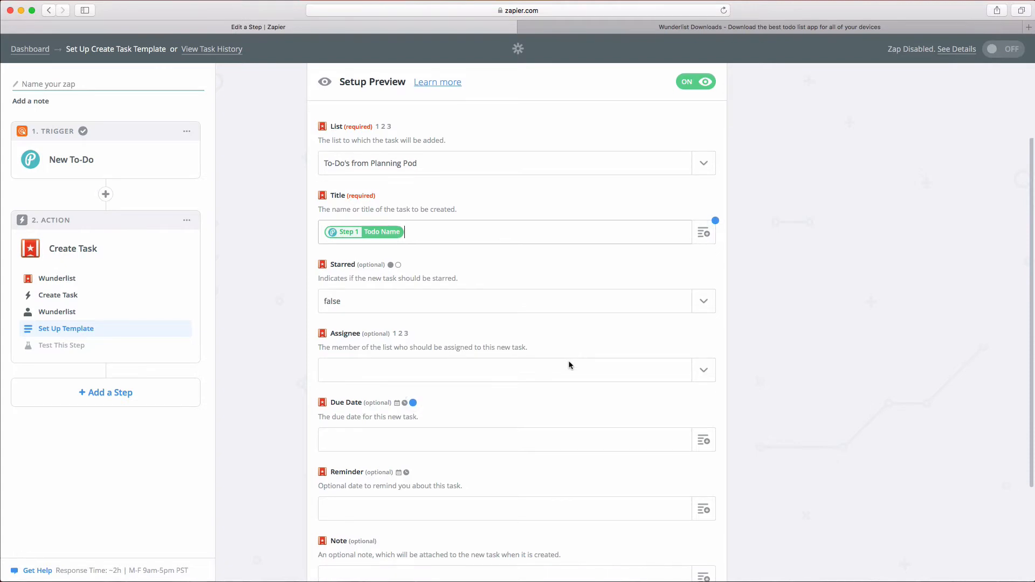
{"action": "scroll", "coordinate": [569, 366], "scroll_direction": "down", "scroll_amount": 3}
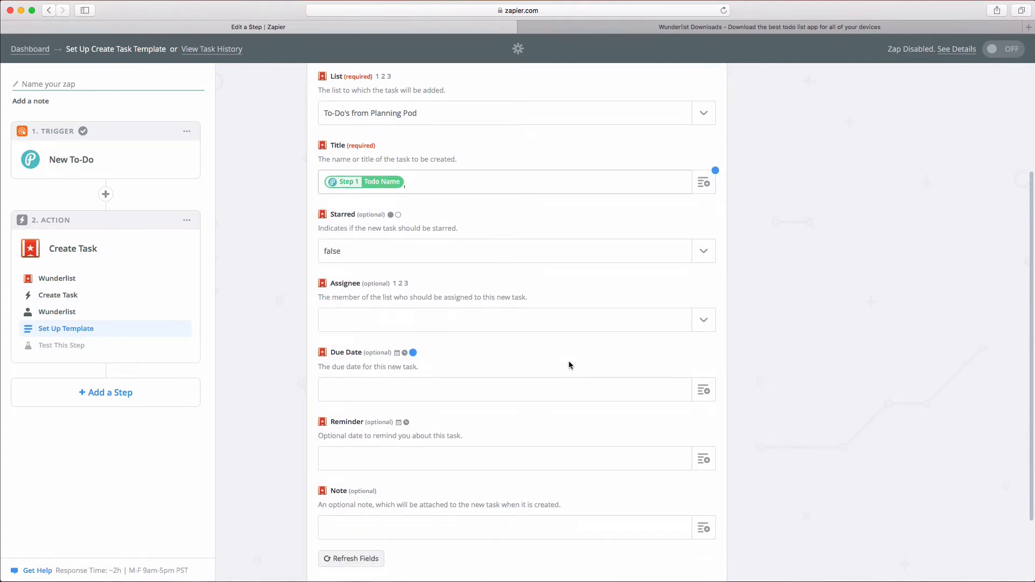
{"action": "scroll", "coordinate": [569, 366], "scroll_direction": "down", "scroll_amount": 2}
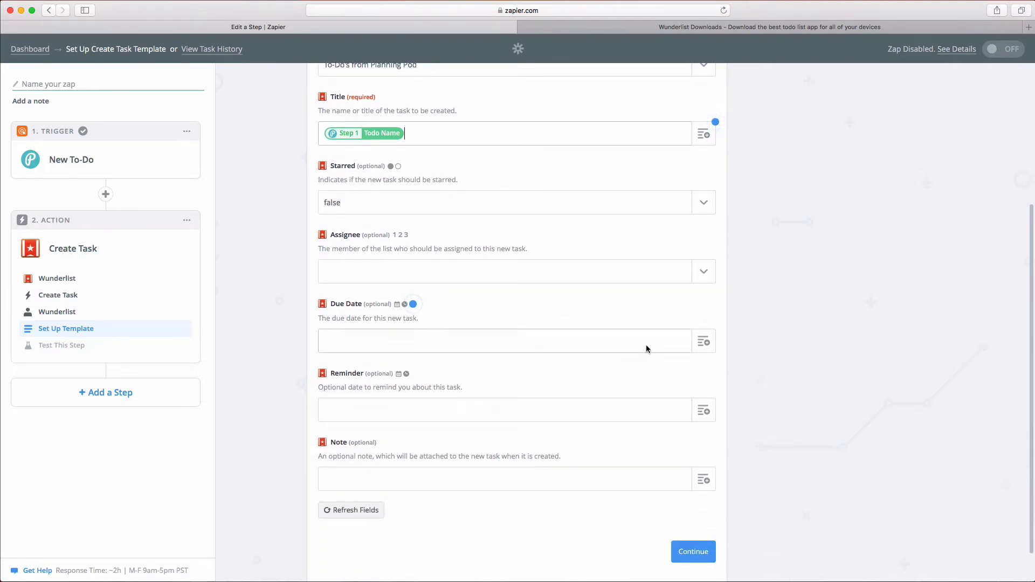
Step: Fill Due Date with the to-do's Duedate field and refresh the Setup Preview
{"action": "left_click", "coordinate": [705, 342]}
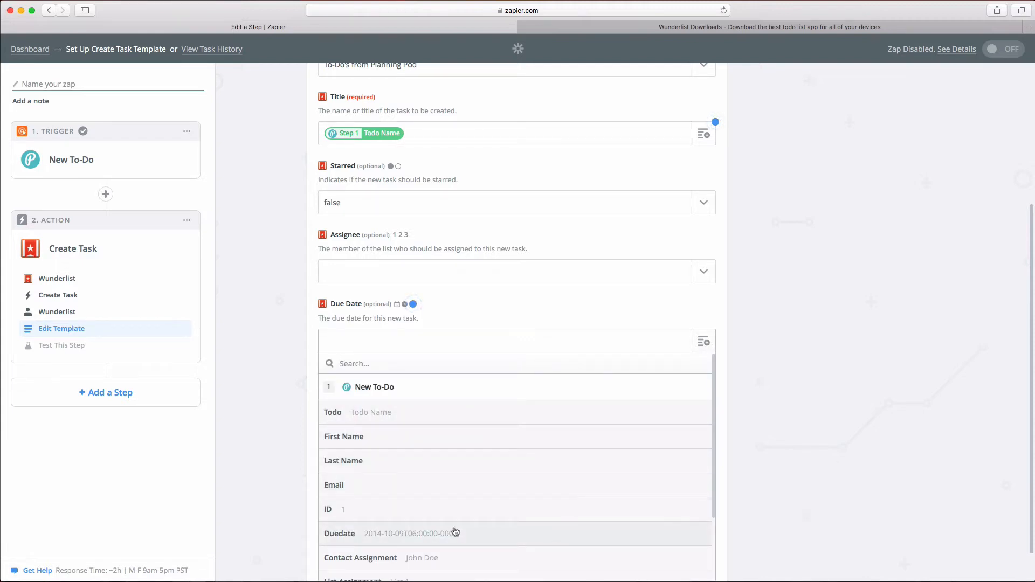
{"action": "left_click", "coordinate": [455, 532]}
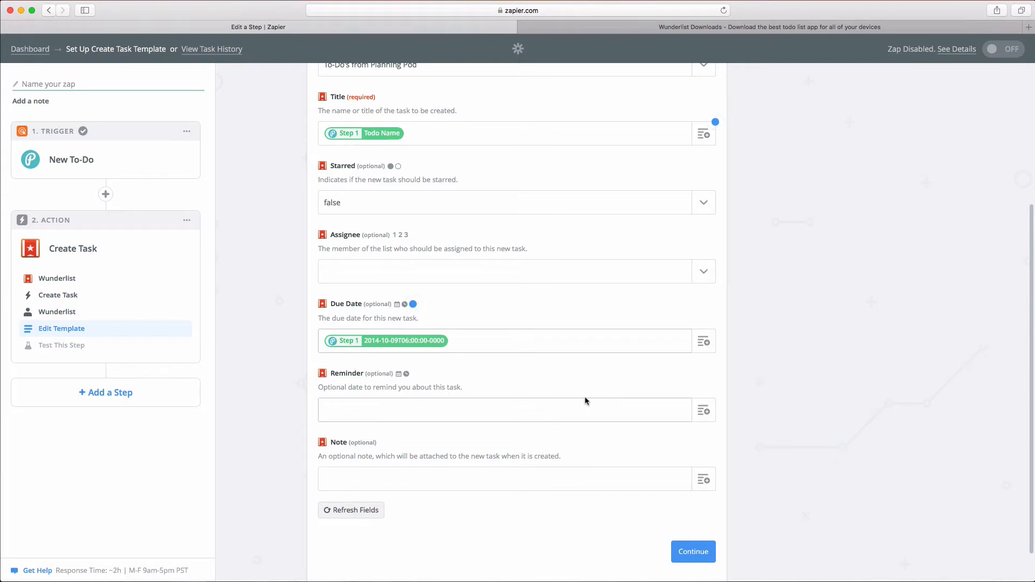
{"action": "scroll", "coordinate": [586, 400], "scroll_direction": "up", "scroll_amount": 3}
{"action": "scroll", "coordinate": [586, 400], "scroll_direction": "up", "scroll_amount": 1}
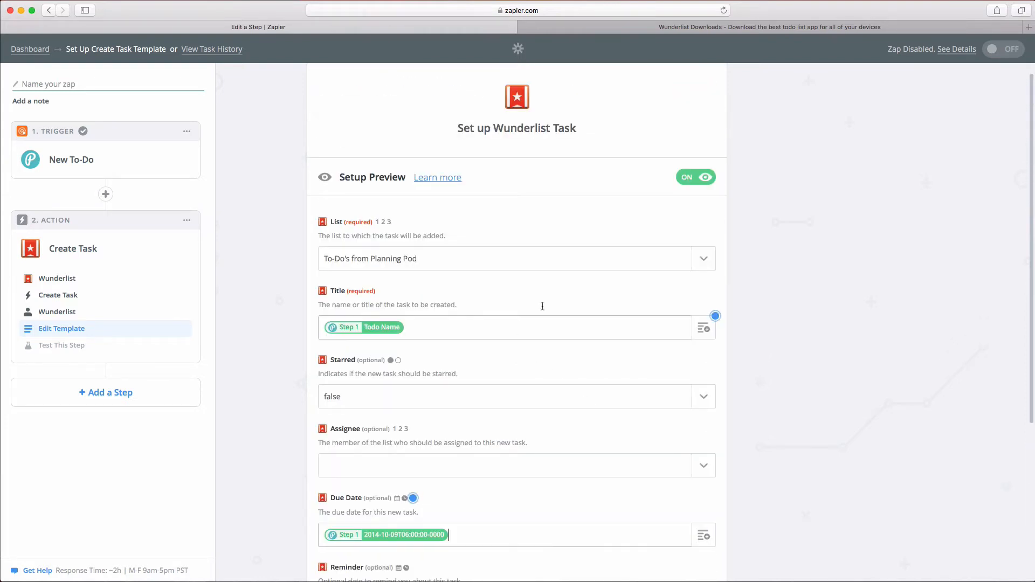
{"action": "left_click", "coordinate": [689, 180]}
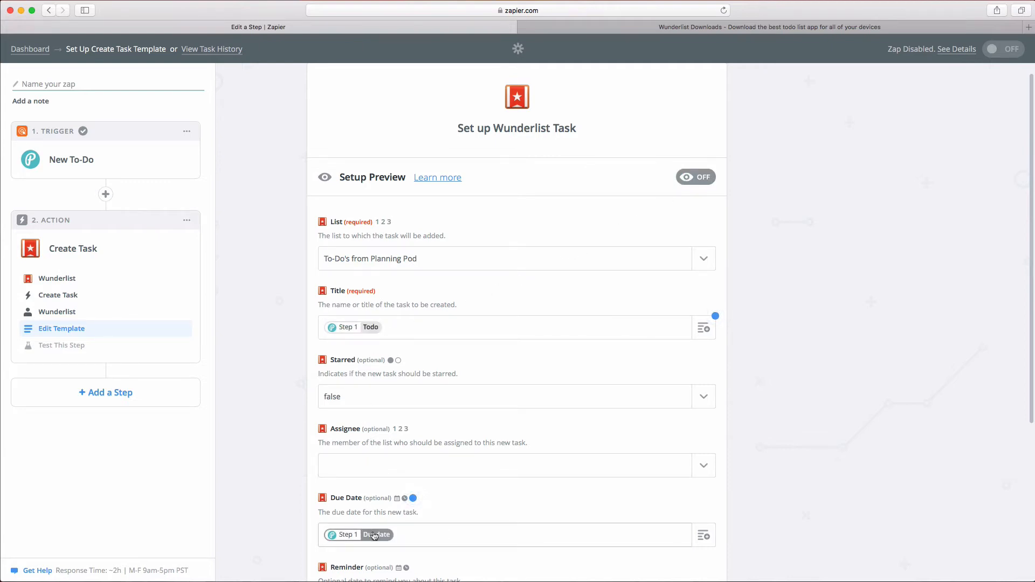
{"action": "left_click", "coordinate": [709, 182]}
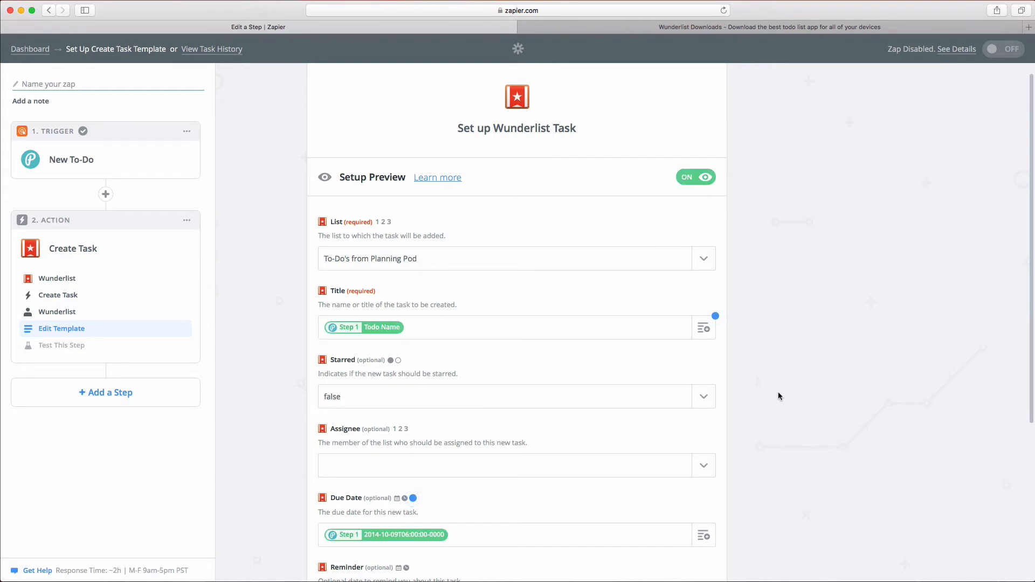
{"action": "scroll", "coordinate": [772, 418], "scroll_direction": "down", "scroll_amount": 3}
{"action": "scroll", "coordinate": [772, 424], "scroll_direction": "down", "scroll_amount": 4}
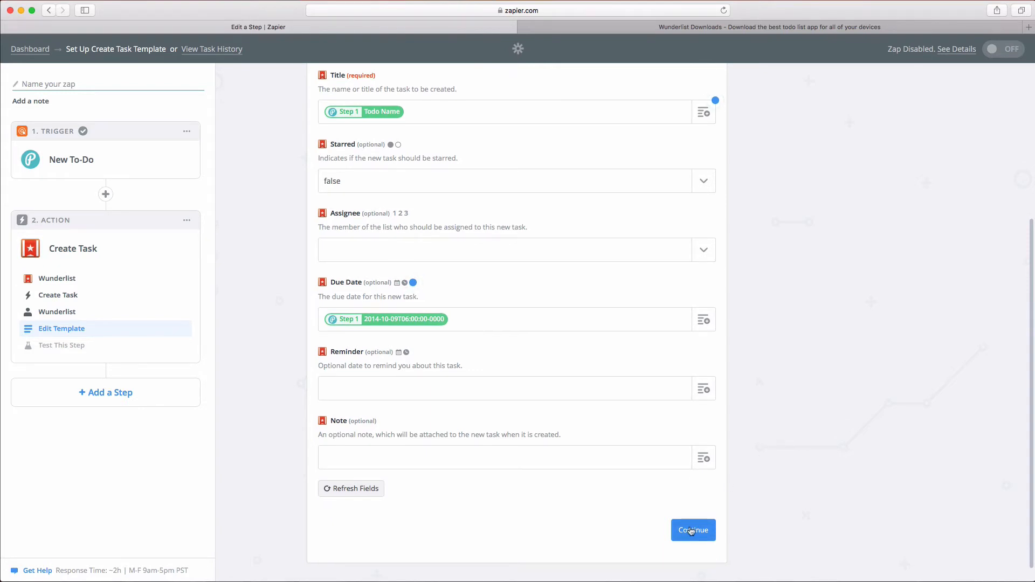
Step: Send the 'Todo Name' test task due 2014-10-09 to Wunderlist successfully
{"action": "left_click", "coordinate": [690, 530]}
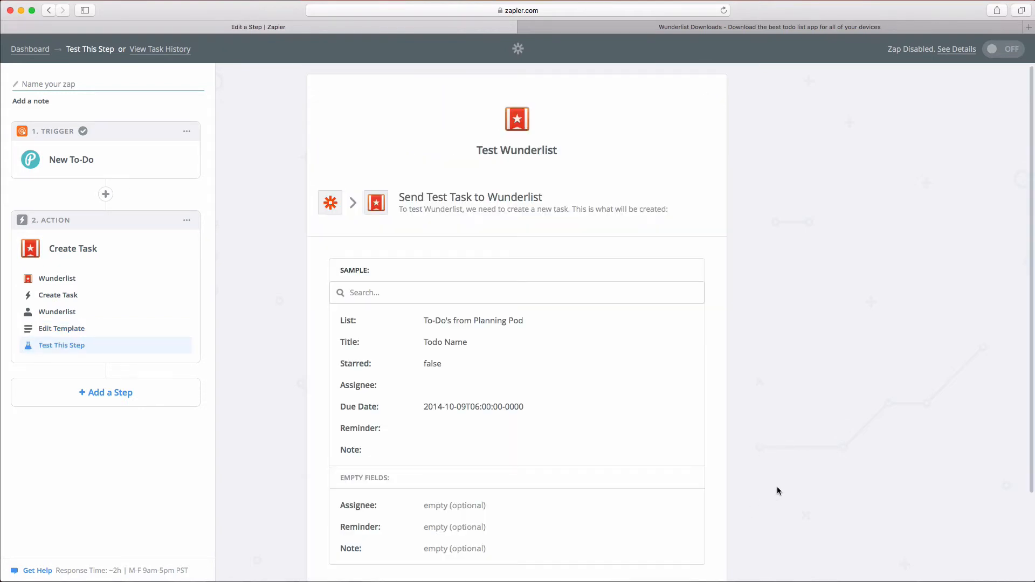
{"action": "scroll", "coordinate": [777, 491], "scroll_direction": "down", "scroll_amount": 1}
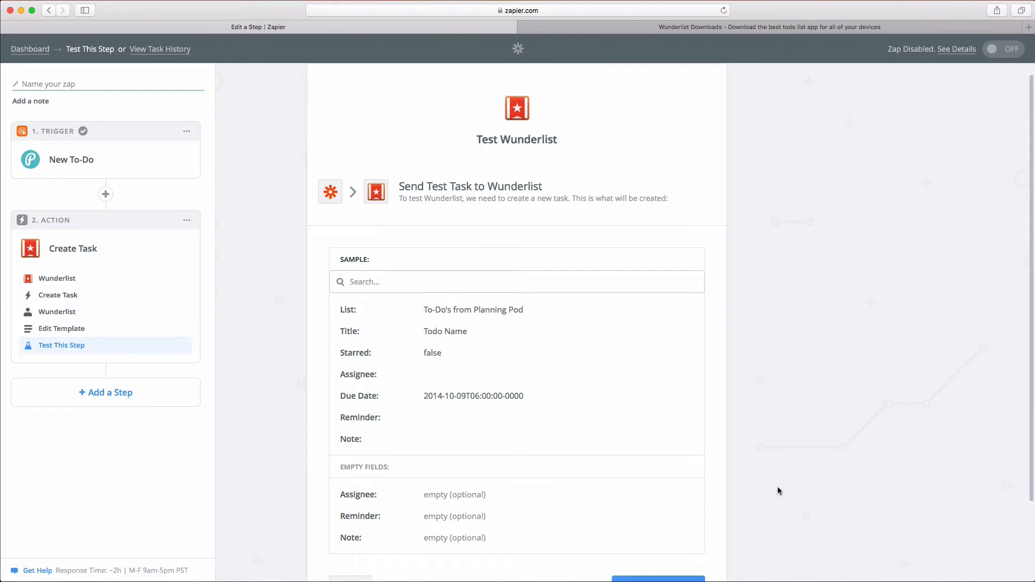
{"action": "scroll", "coordinate": [777, 490], "scroll_direction": "down", "scroll_amount": 2}
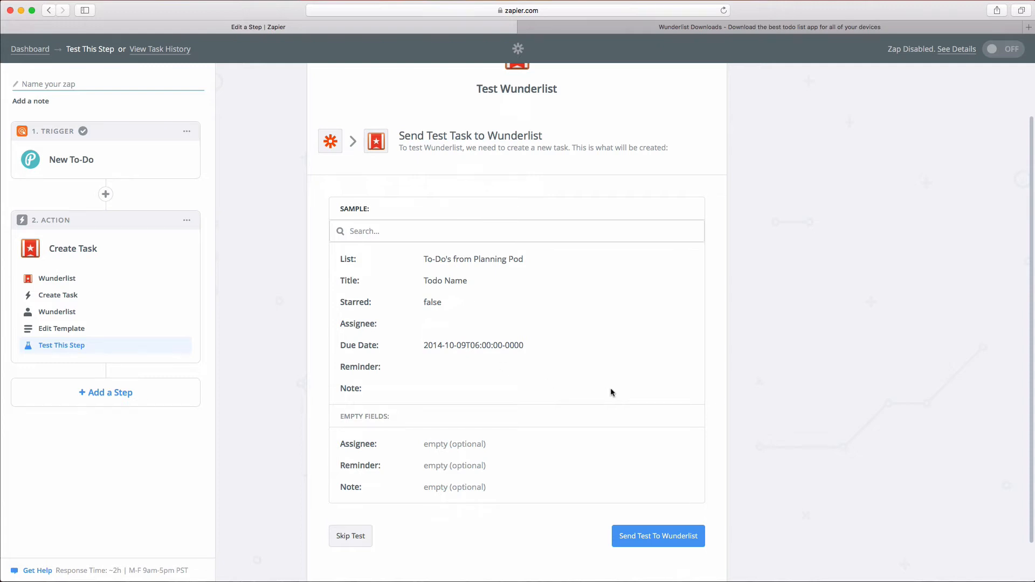
{"action": "scroll", "coordinate": [610, 387], "scroll_direction": "down", "scroll_amount": 2}
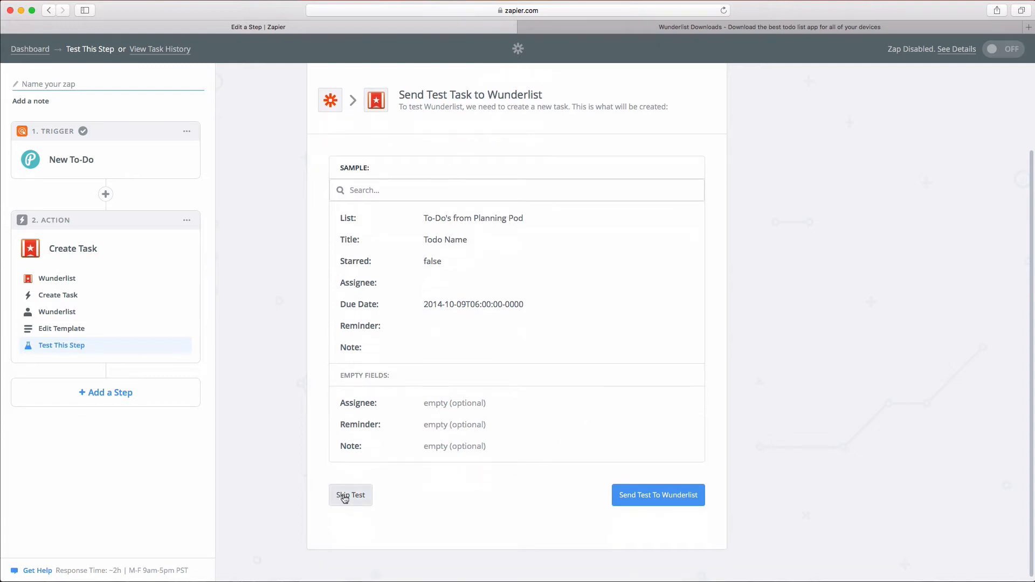
{"action": "left_click", "coordinate": [651, 499]}
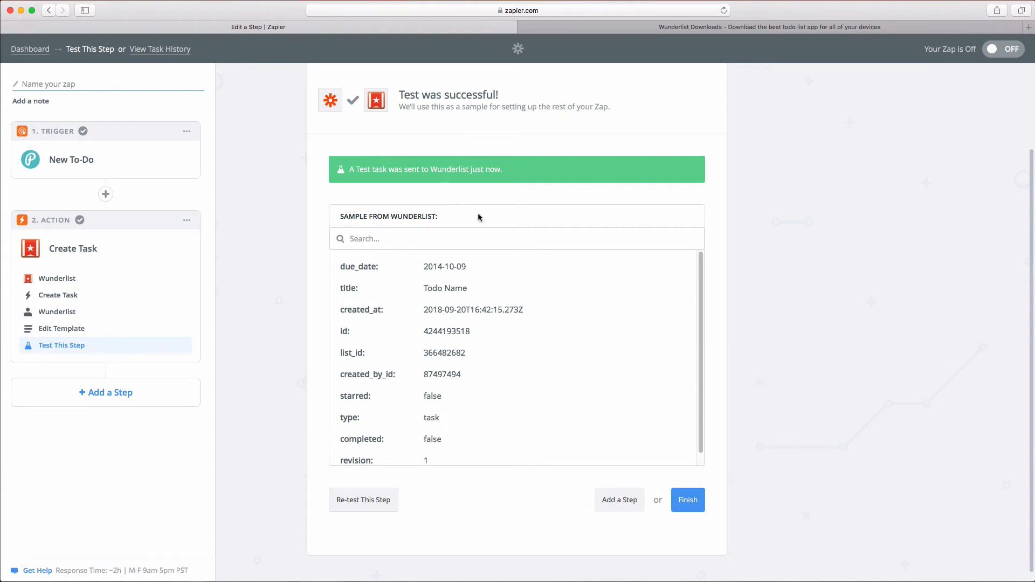
Step: Finish setup, name the zap 'Planning Pod To-Do's to Wunderlist' and switch it ON
{"action": "left_click", "coordinate": [686, 499]}
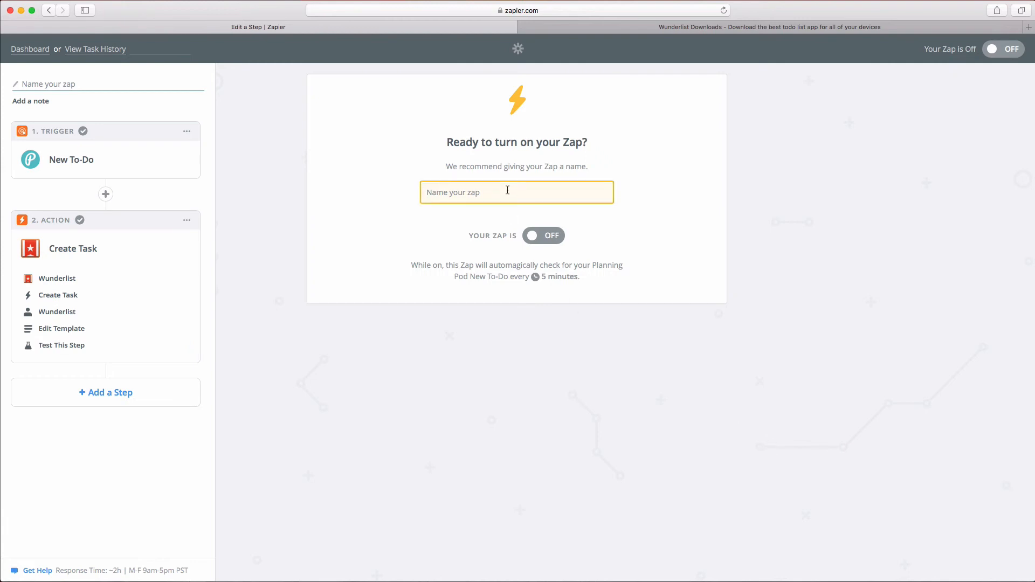
{"action": "type", "text": "Planni"}
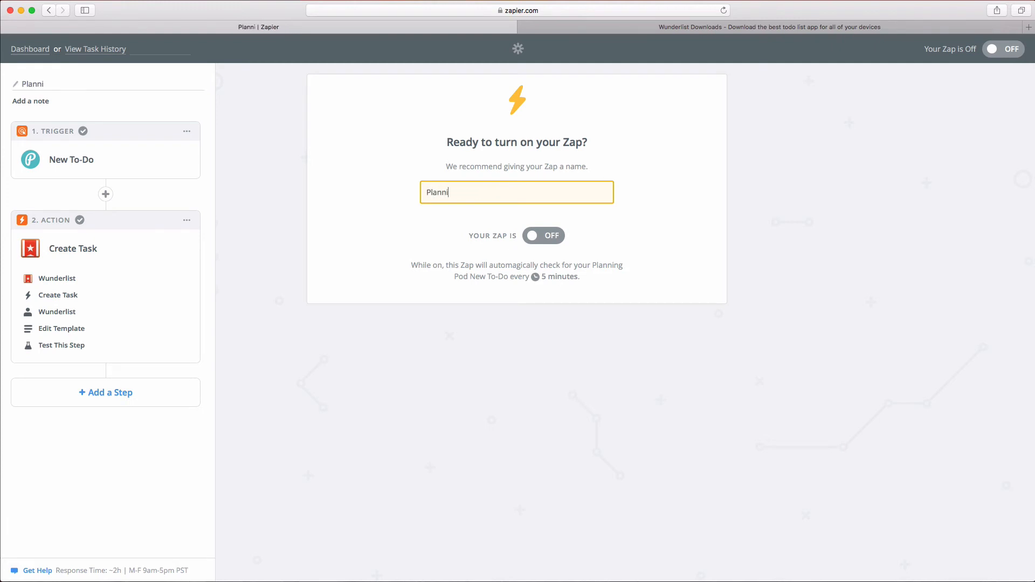
{"action": "type", "text": "ng Pod To-Do's "}
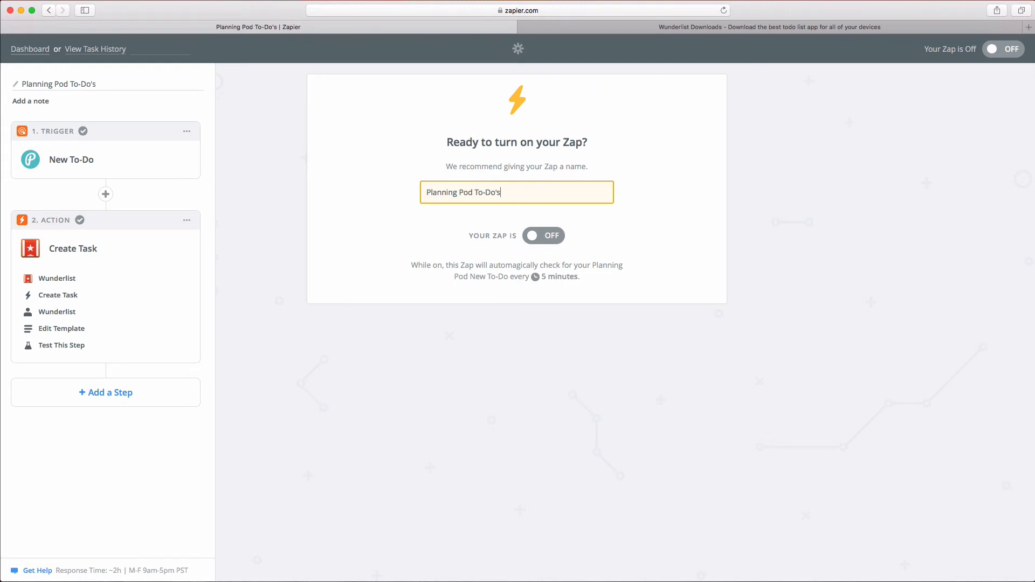
{"action": "type", "text": "to Wun"}
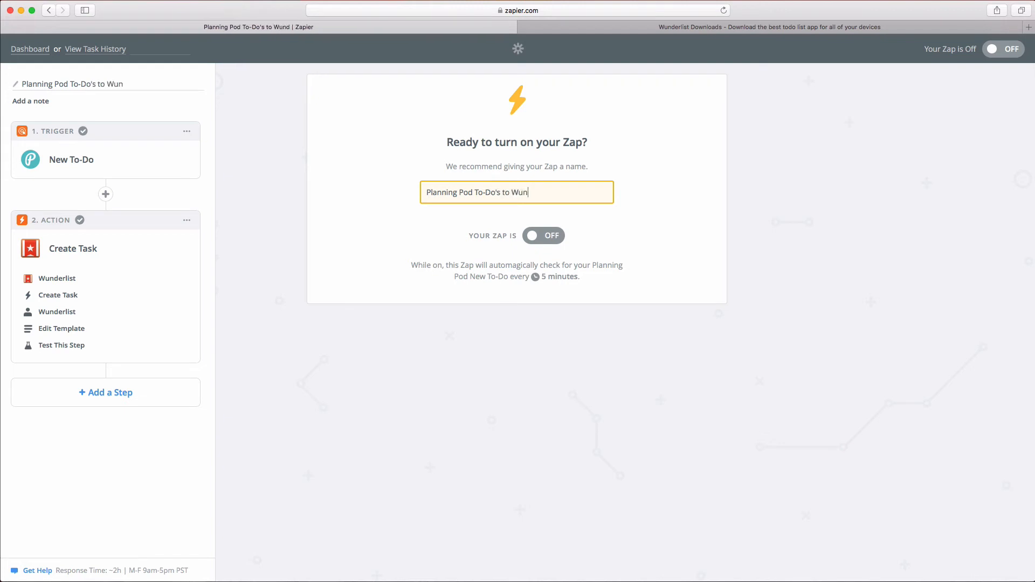
{"action": "type", "text": "derlist"}
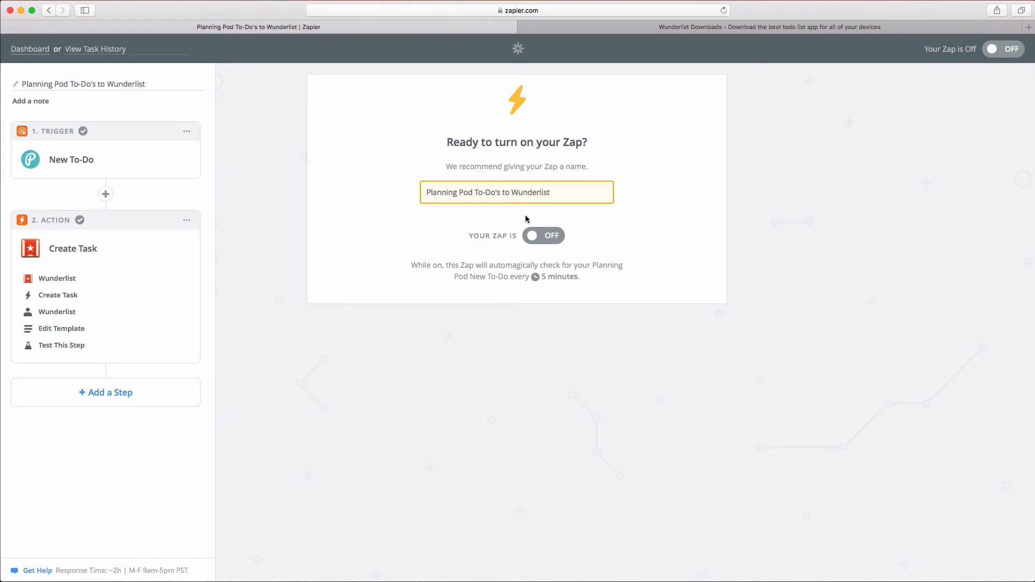
{"action": "left_click", "coordinate": [551, 238]}
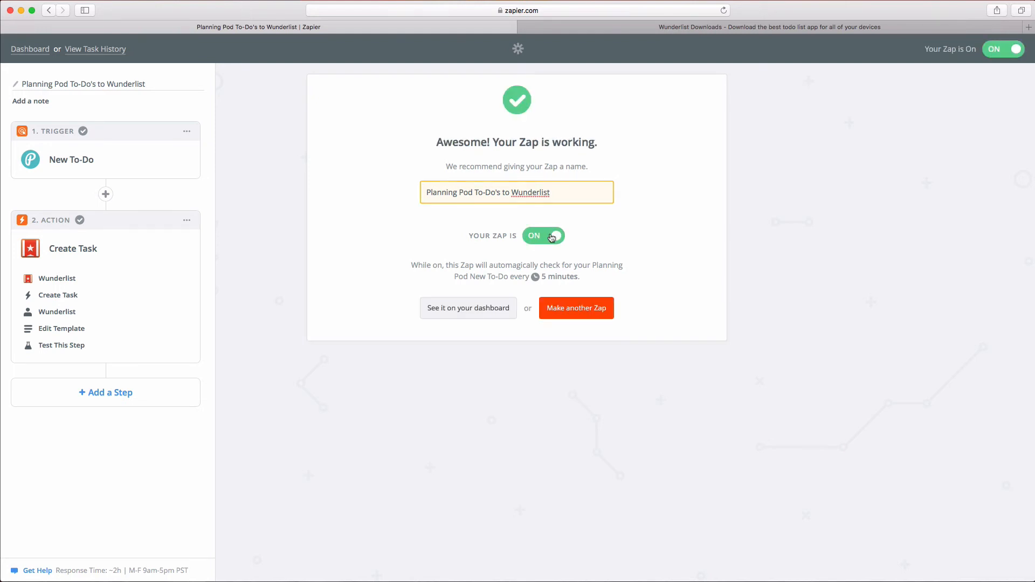
Step: Show the dashboard listing the zap as on in the Home folder
{"action": "left_click", "coordinate": [481, 308]}
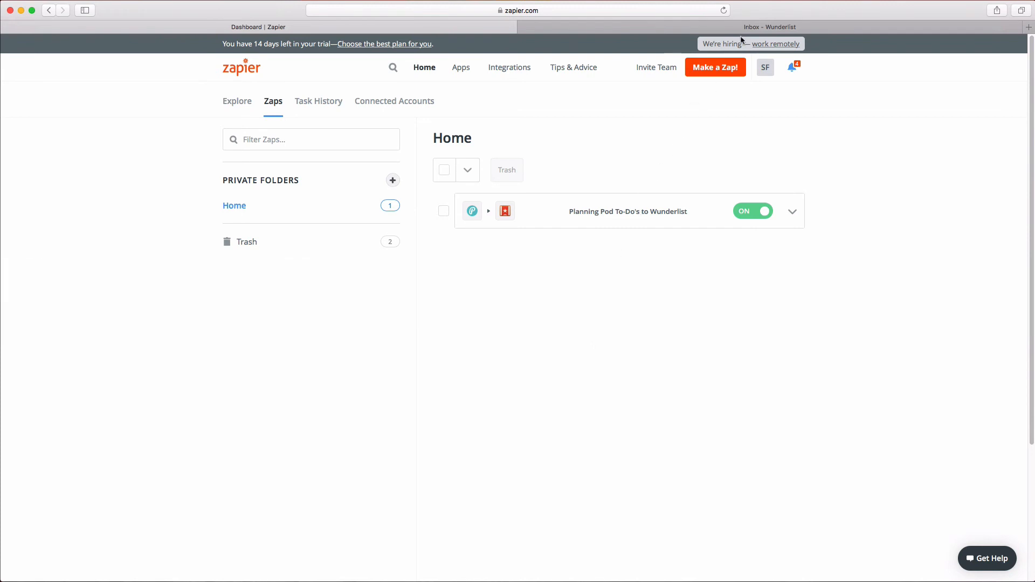
Step: Check 'Todo Name' in Wunderlist's To-Do's from Planning Pod list, then start a new zap
{"action": "left_click", "coordinate": [748, 33]}
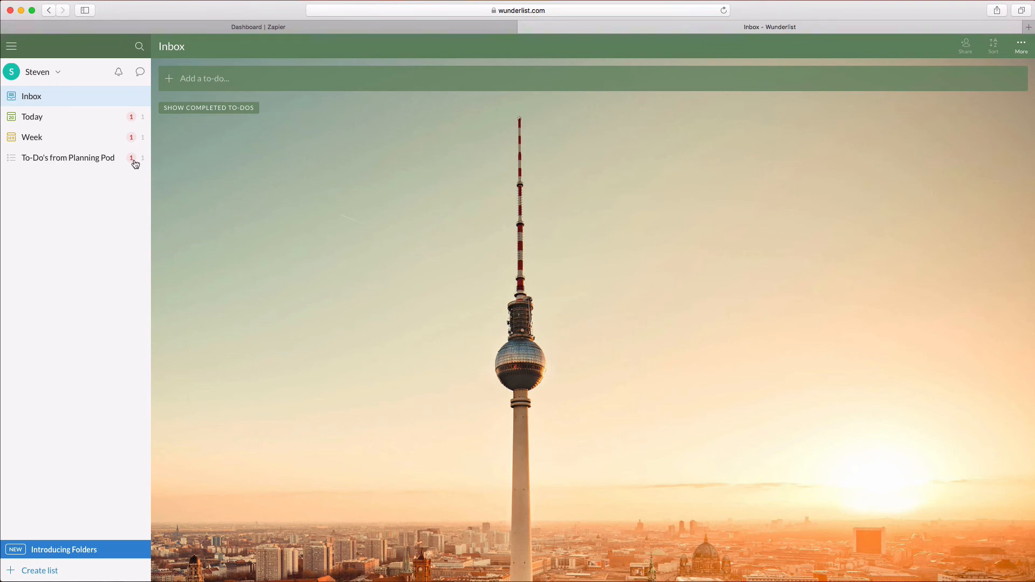
{"action": "left_click", "coordinate": [98, 161]}
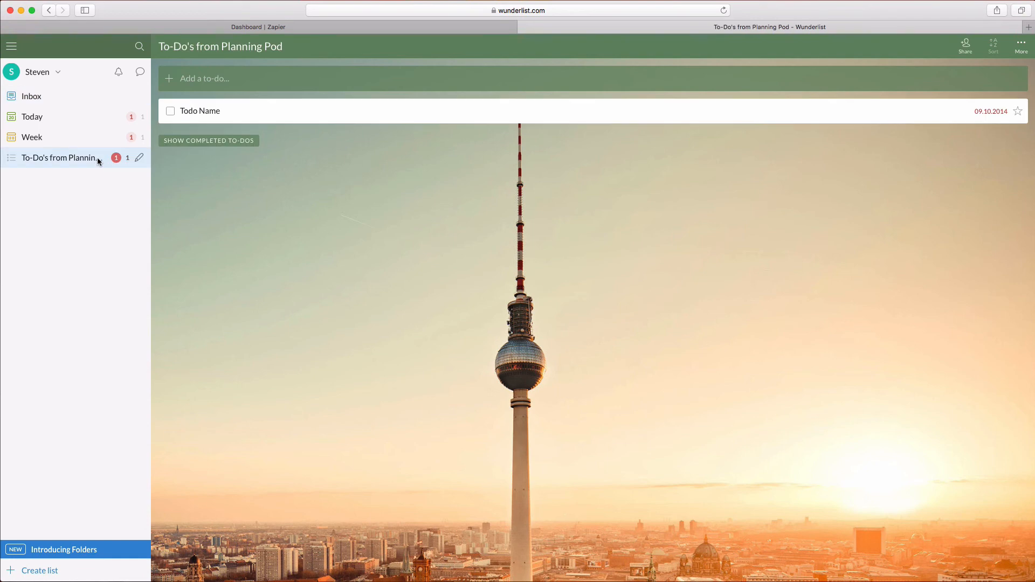
{"action": "left_click", "coordinate": [205, 30]}
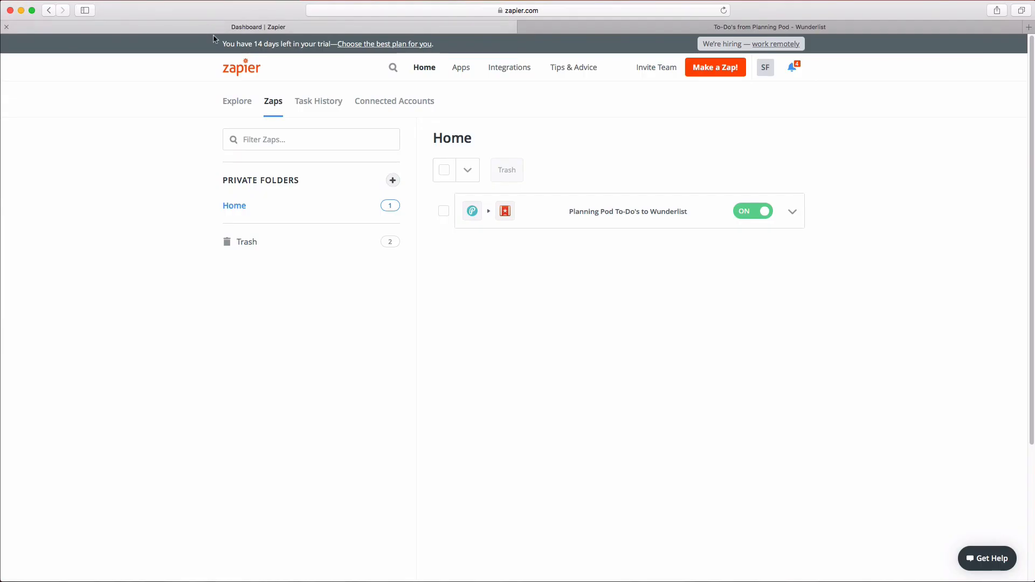
{"action": "left_click", "coordinate": [713, 68]}
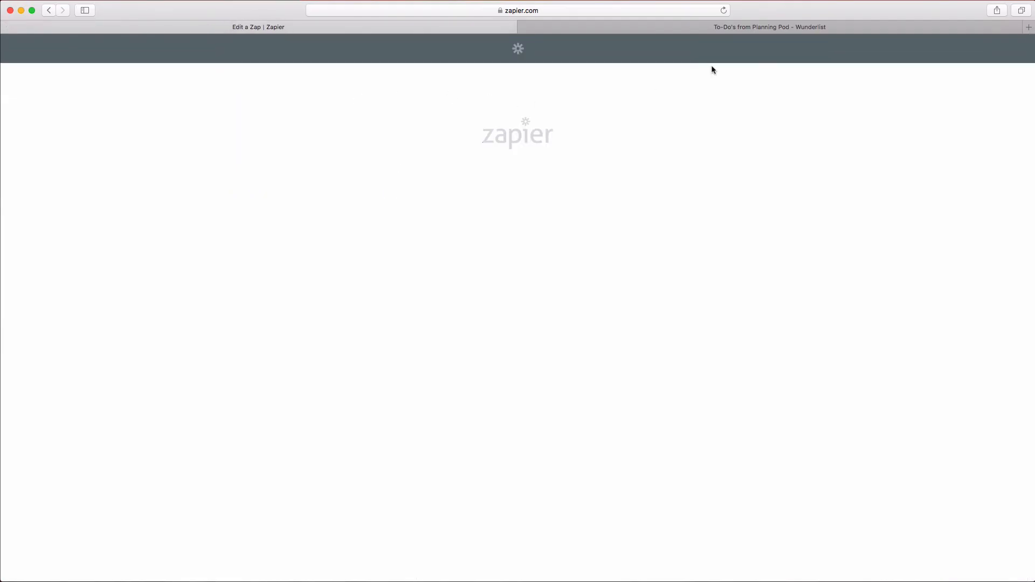